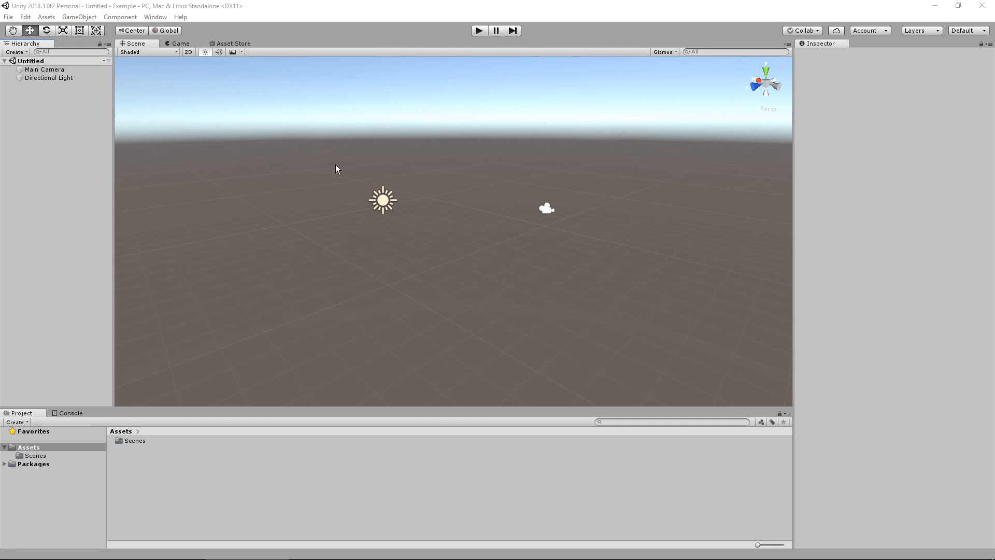
# Open the Asset Store inside the editor
pyautogui.click(157, 19)
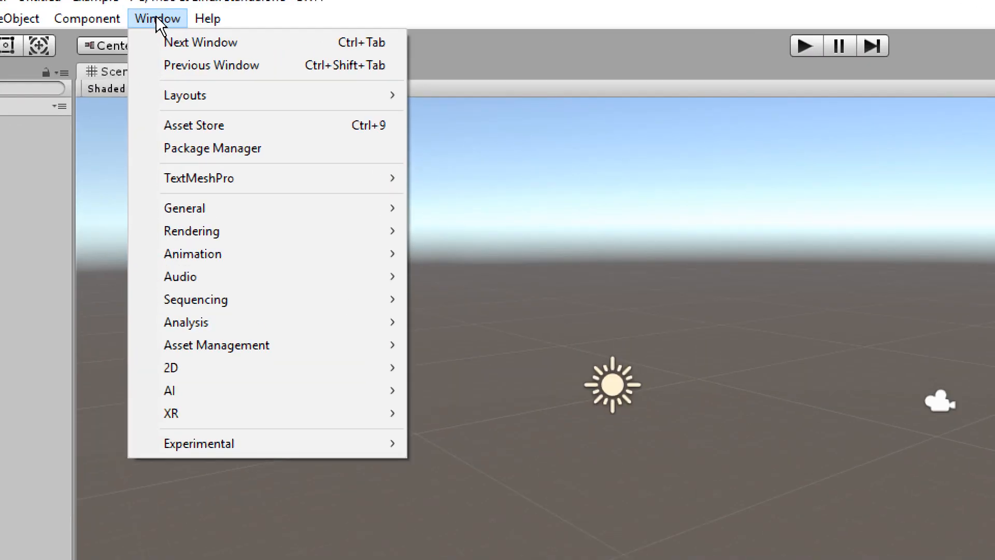
pyautogui.click(238, 125)
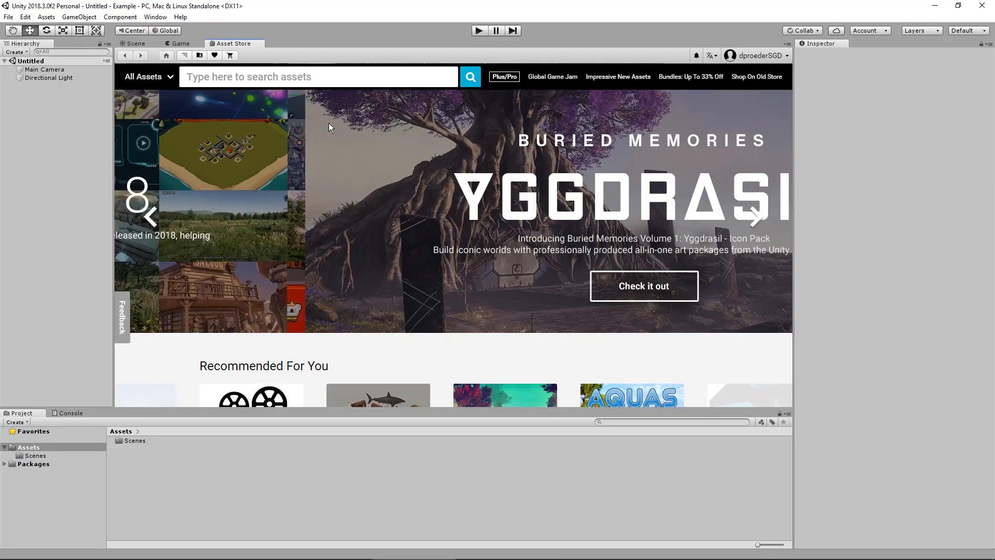
# Look over the Asset Store front page, including its featured banner and recommended packages
pyautogui.scroll(-3, 474, 248)
pyautogui.scroll(3, 471, 246)
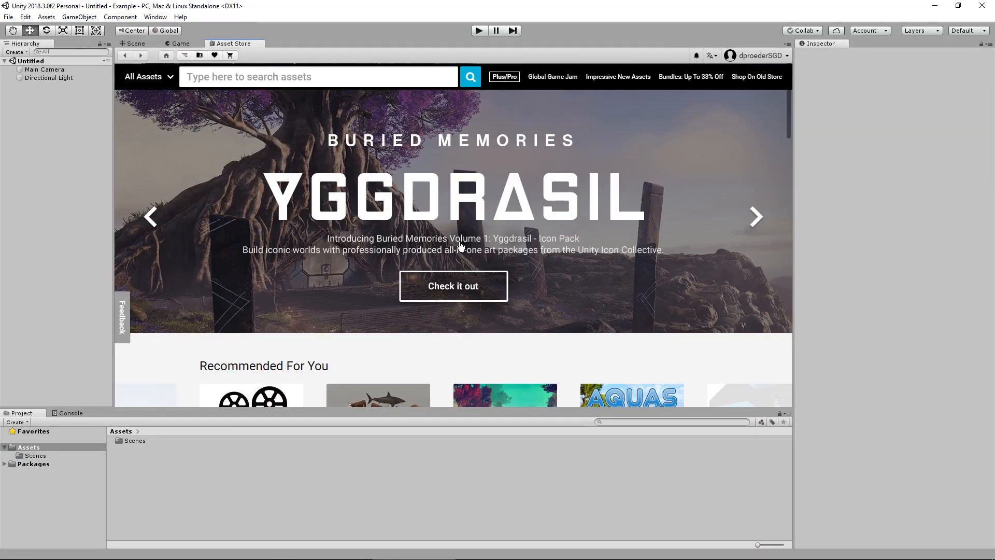
pyautogui.scroll(-15, 462, 247)
pyautogui.scroll(14, 479, 253)
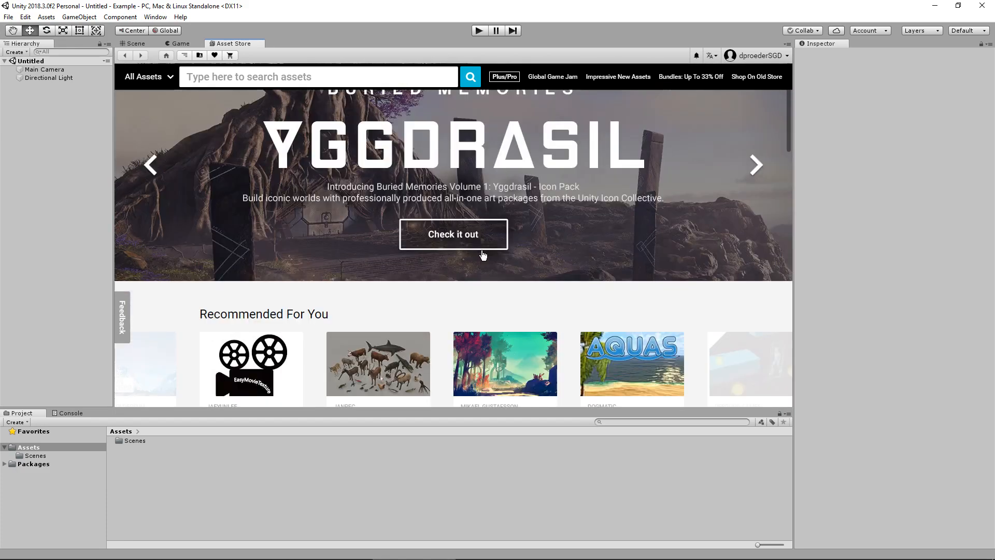
pyautogui.scroll(1, 482, 254)
pyautogui.scroll(-3, 476, 249)
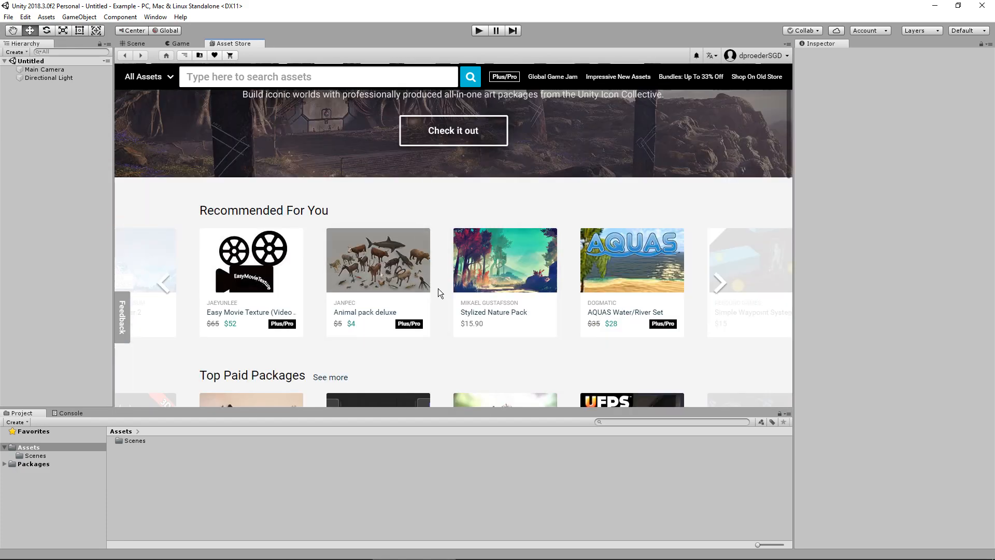
pyautogui.scroll(3, 440, 288)
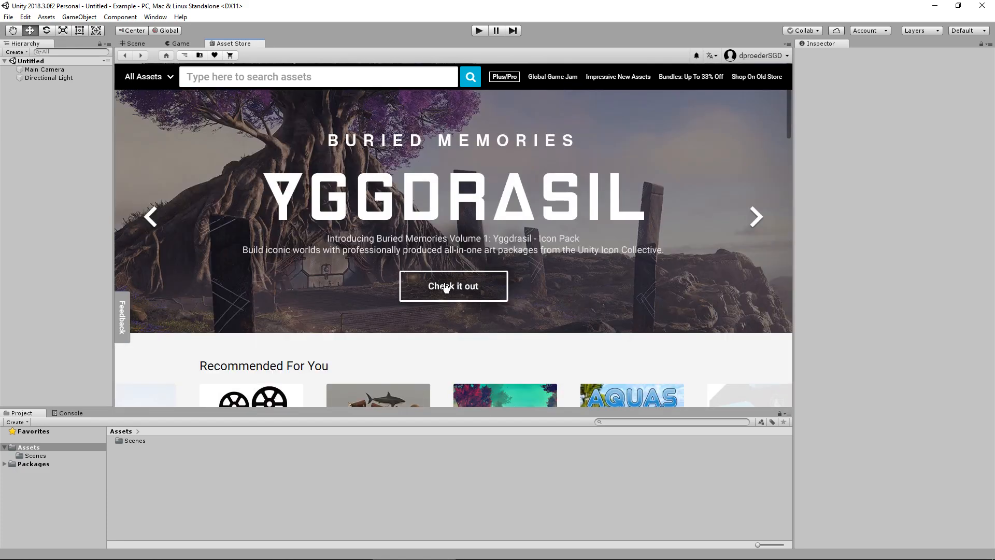
pyautogui.scroll(-3, 446, 285)
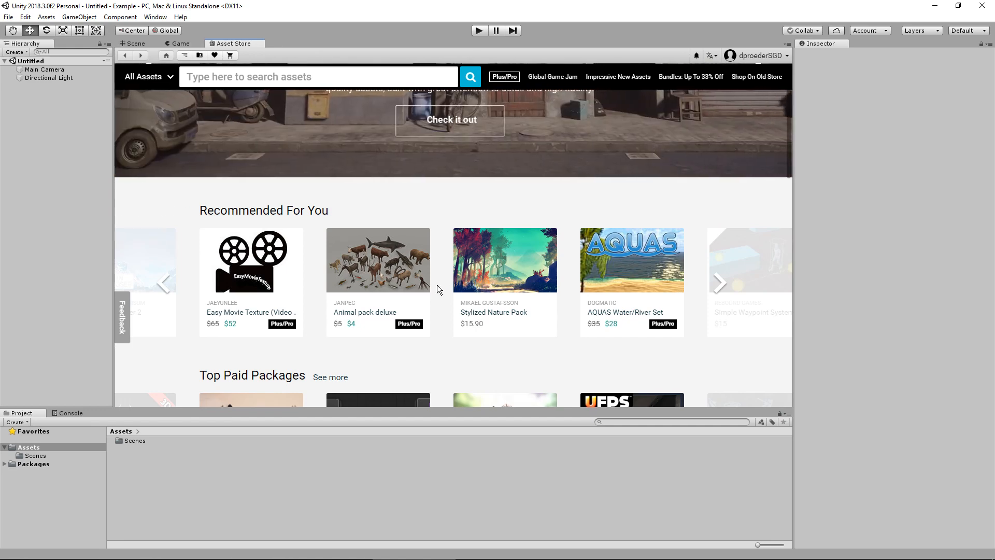
pyautogui.scroll(3, 437, 284)
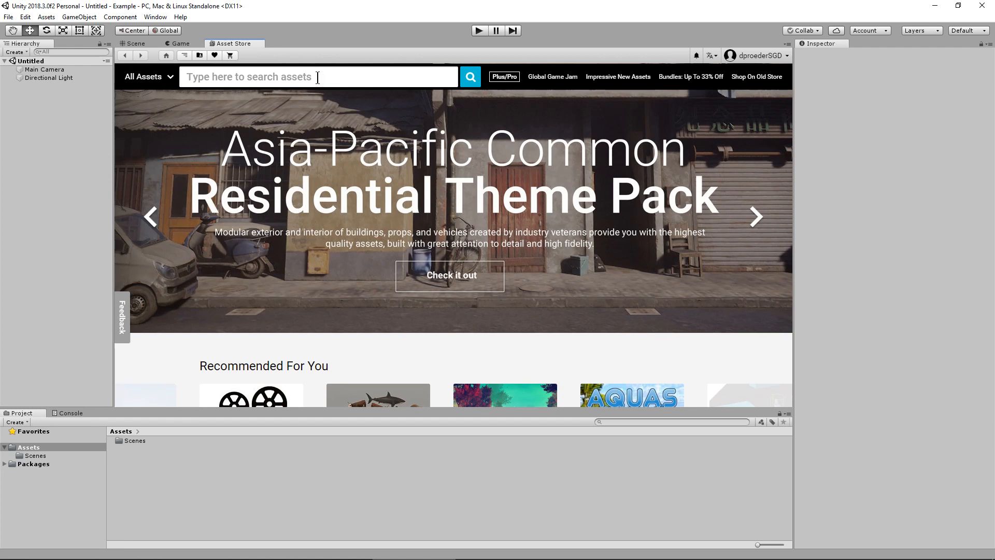
pyautogui.scroll(-2, 437, 297)
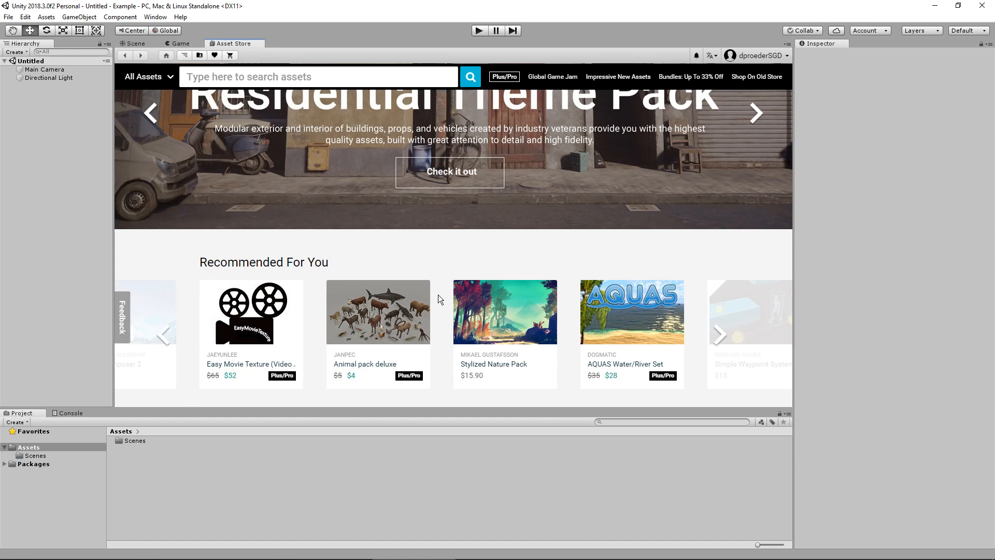
pyautogui.scroll(2, 438, 295)
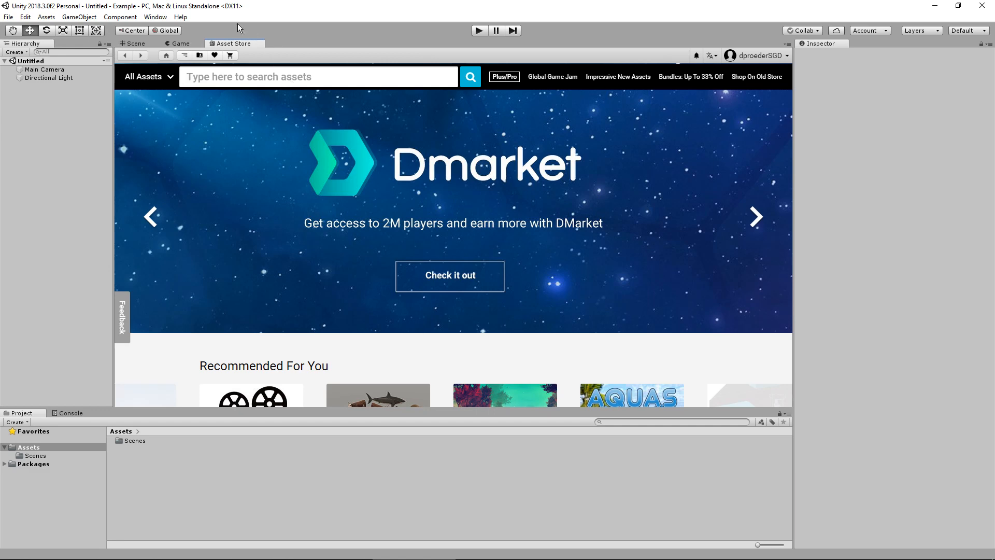
# Search the store for "Standard Assets" and open the page of the free Unity Technologies package
pyautogui.click(253, 81)
pyautogui.write('Standard As')
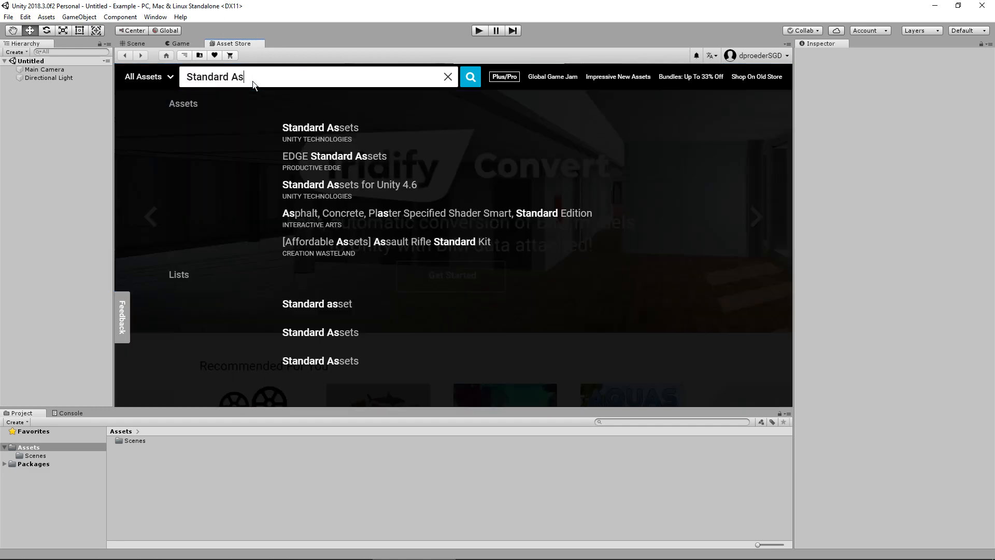
pyautogui.write('sets')
pyautogui.press('Return')
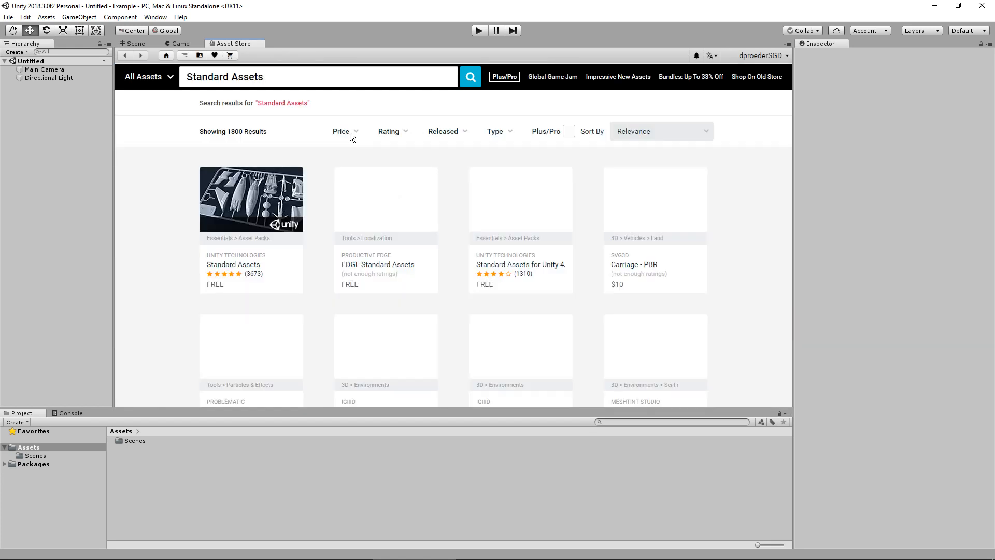
pyautogui.moveTo(257, 220)
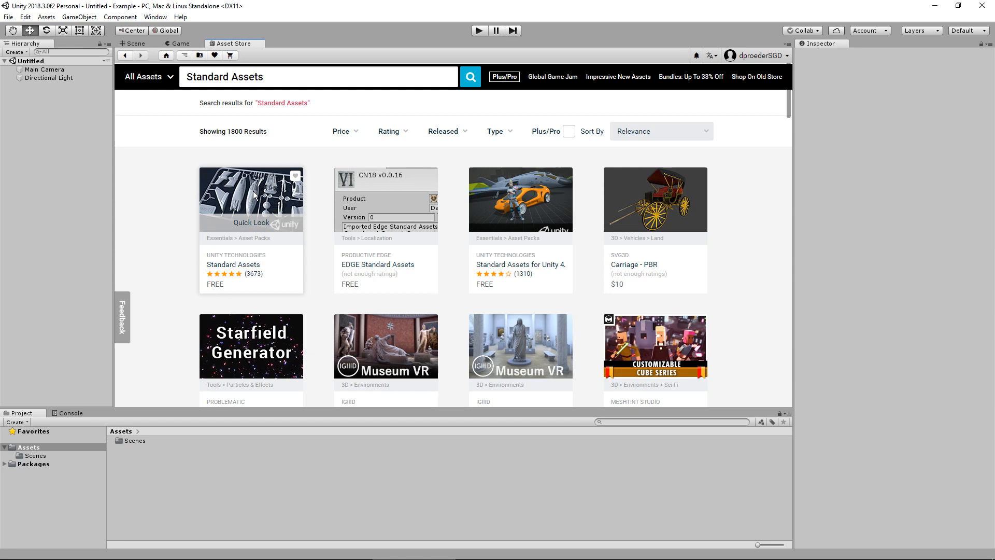
pyautogui.click(267, 192)
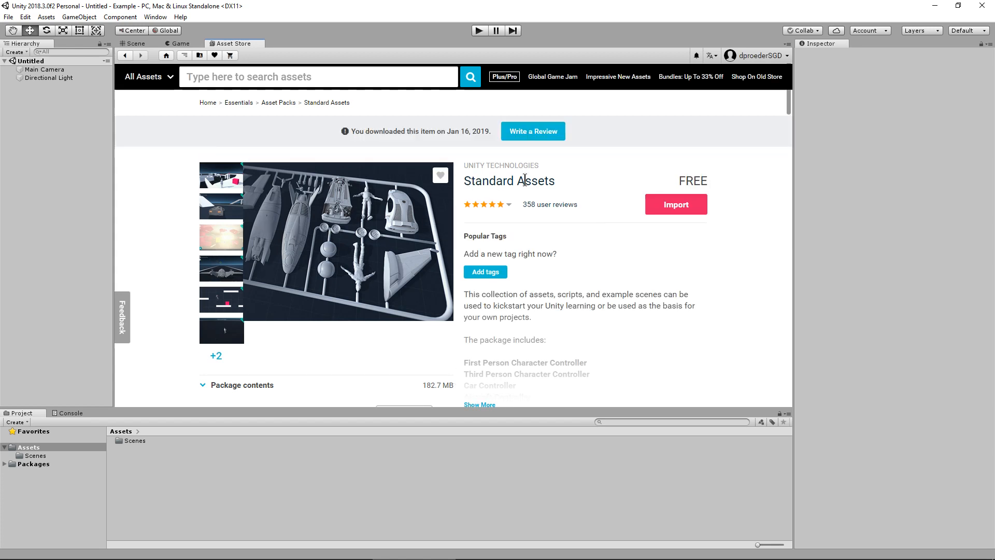
pyautogui.click(125, 56)
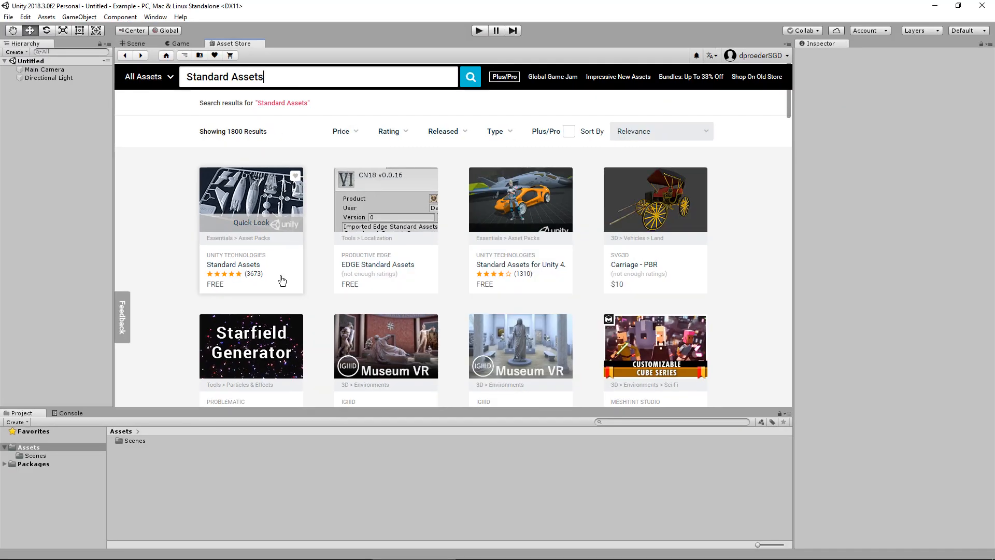
pyautogui.click(267, 210)
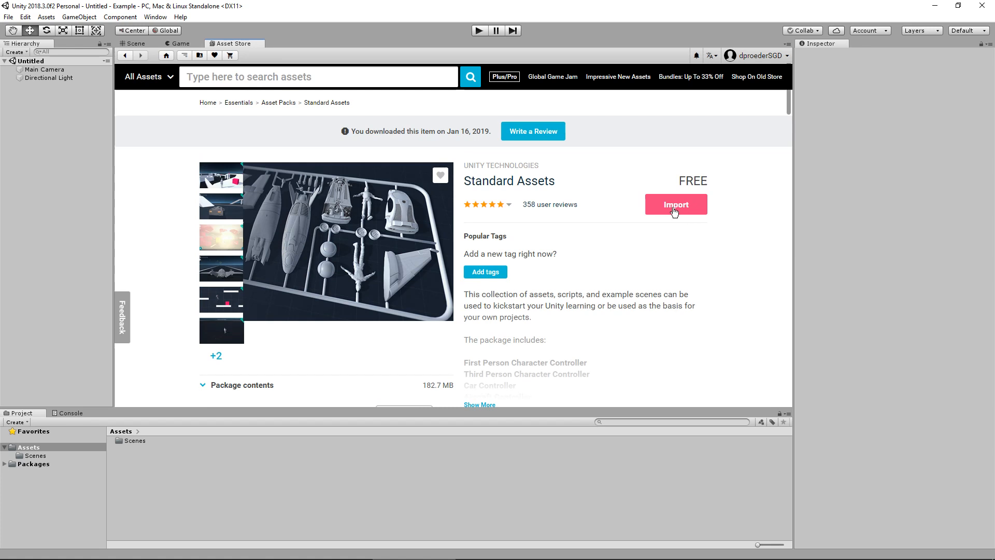
# Start importing the Standard Assets package and collapse the SampleScenes and Standard Assets folders in the import list
pyautogui.click(654, 208)
pyautogui.click(687, 209)
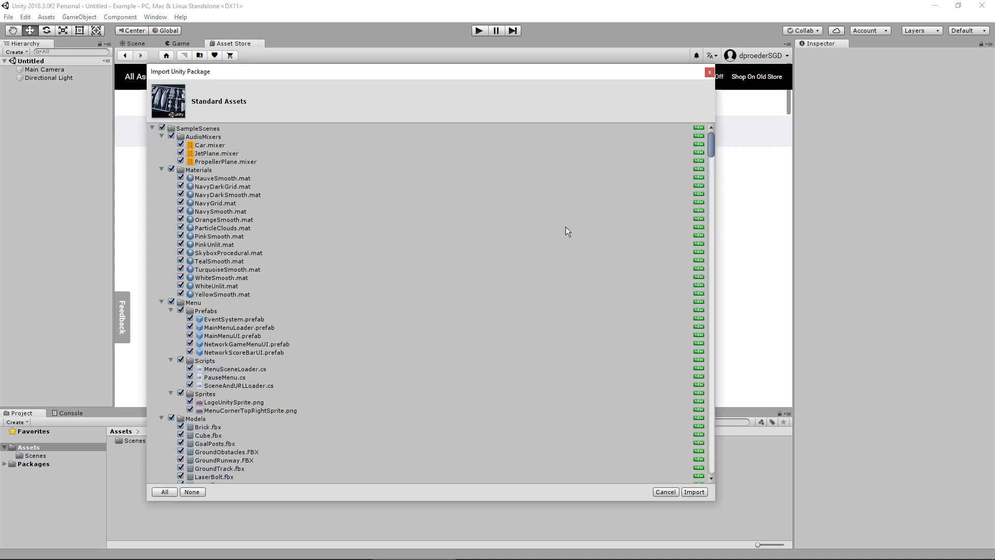
pyautogui.click(153, 128)
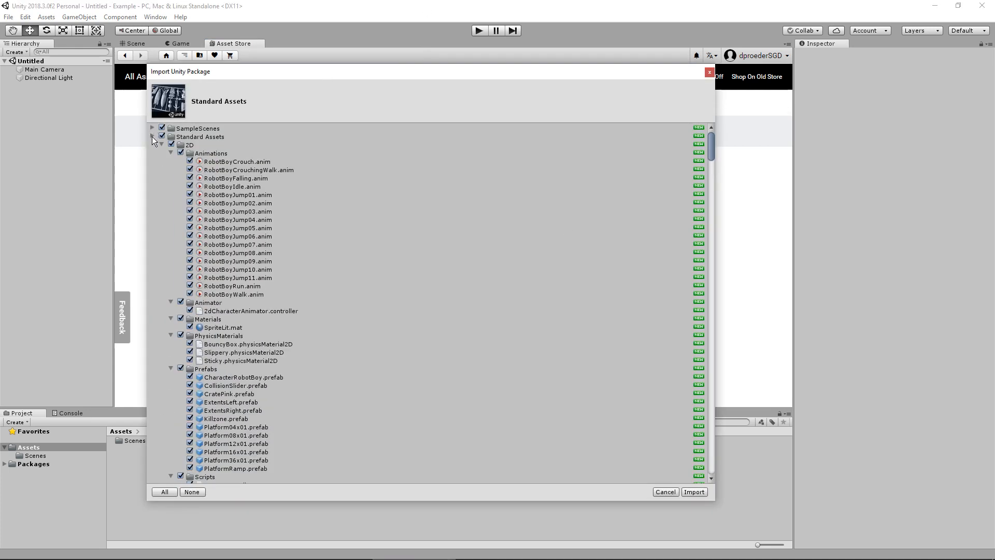
pyautogui.click(152, 136)
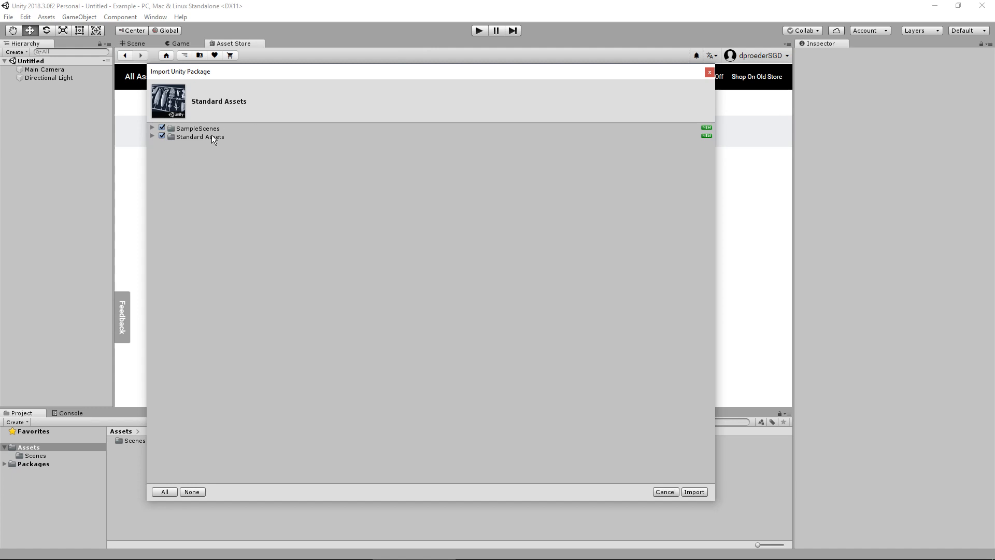
pyautogui.click(152, 128)
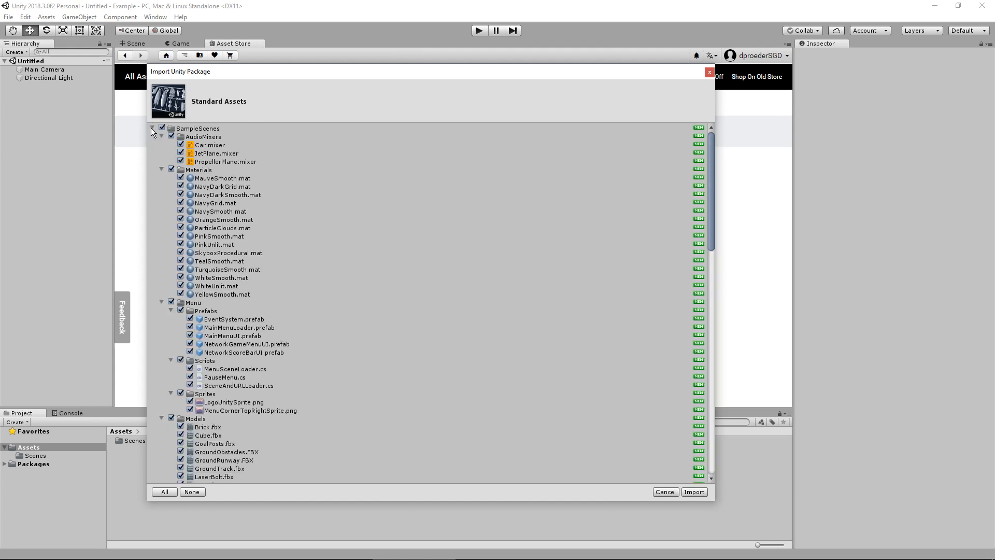
pyautogui.click(152, 128)
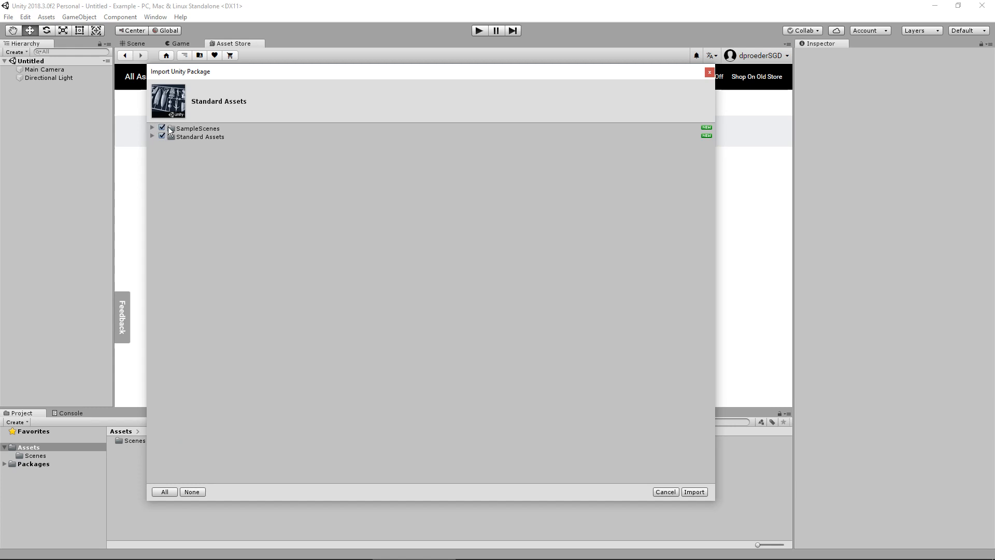
# Exclude the SampleScenes folder and import only the package's Standard Assets folder into the project
pyautogui.click(162, 128)
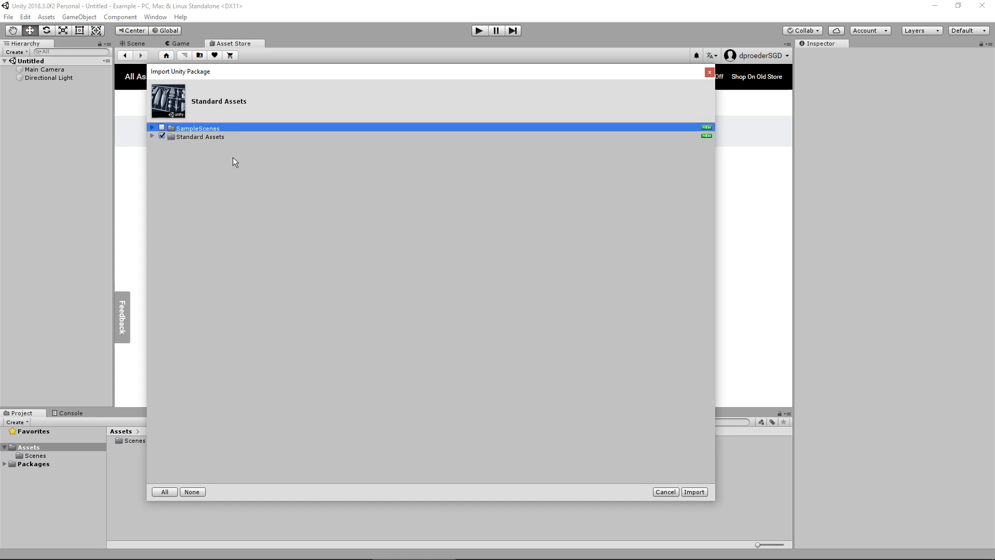
pyautogui.click(153, 127)
pyautogui.click(153, 127)
pyautogui.click(152, 133)
pyautogui.click(152, 136)
pyautogui.click(152, 136)
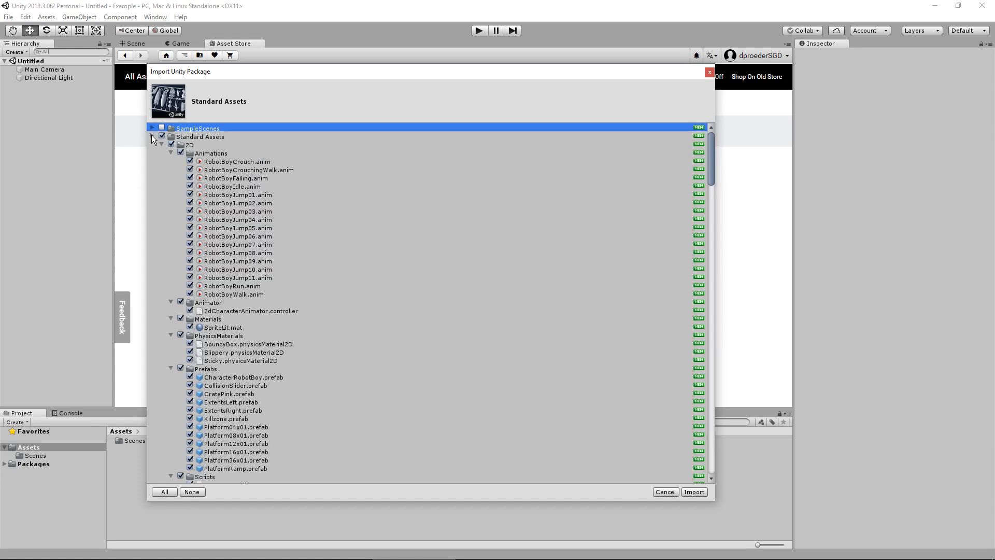
pyautogui.click(151, 136)
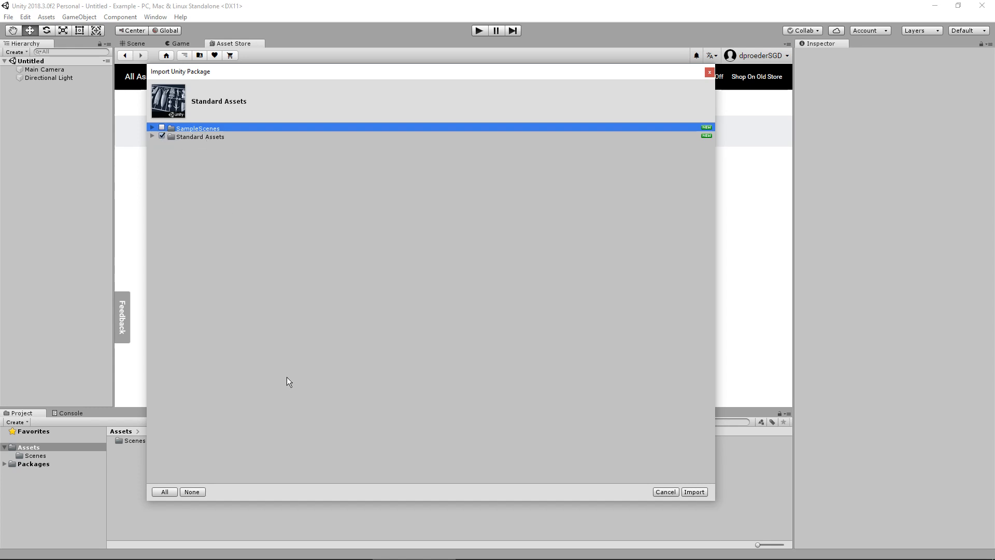
pyautogui.click(702, 493)
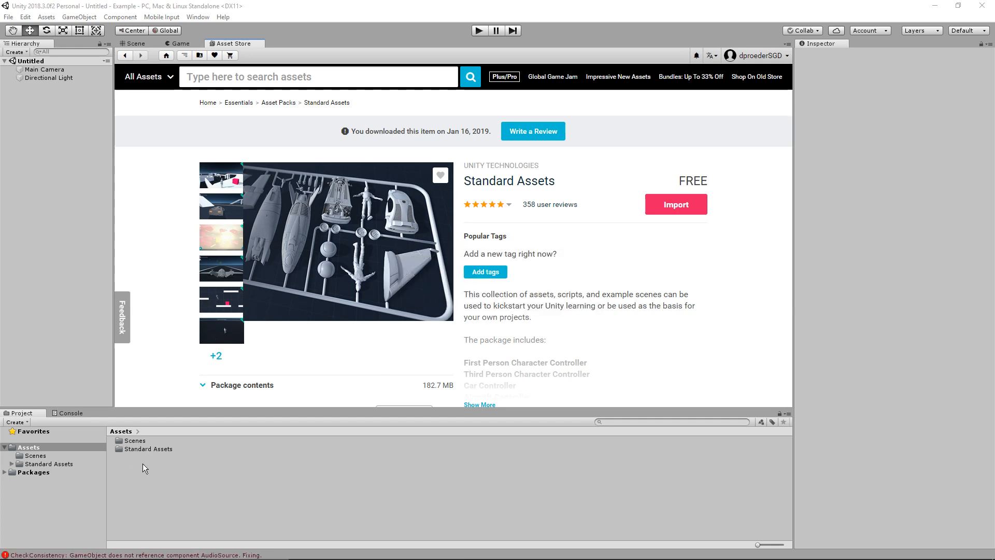
# Return to the scene view, add a 3D plane and scale it uniformly to about 1.6
pyautogui.click(136, 43)
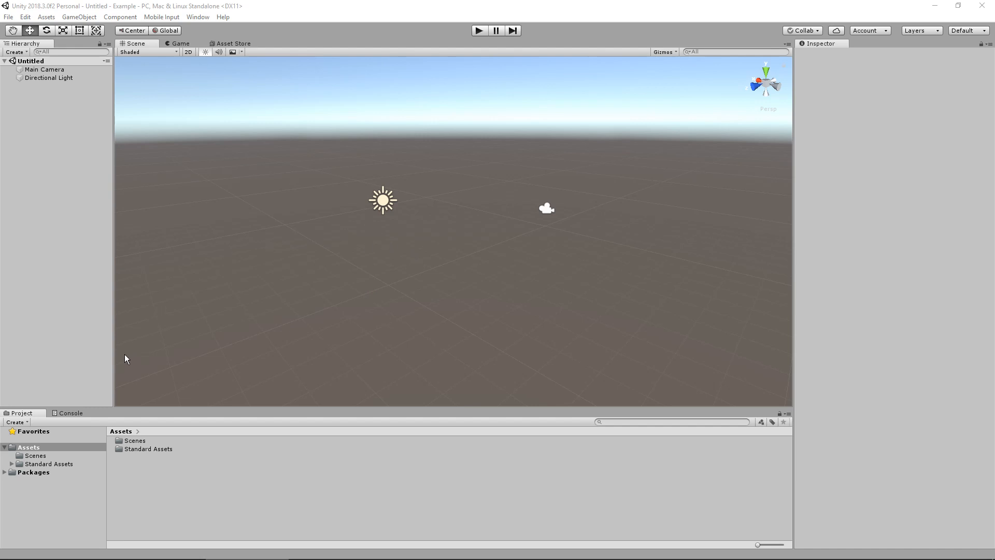
pyautogui.click(79, 17)
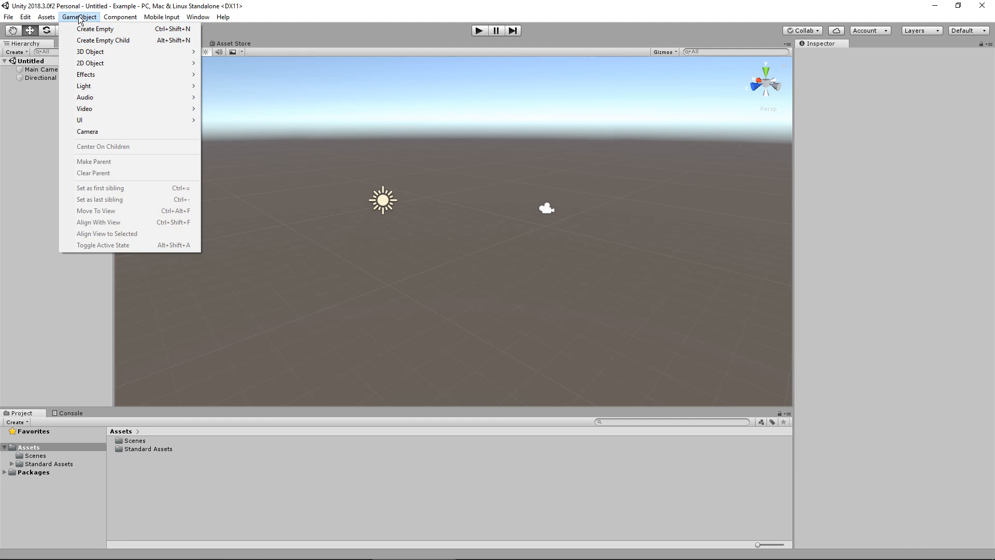
pyautogui.moveTo(108, 53)
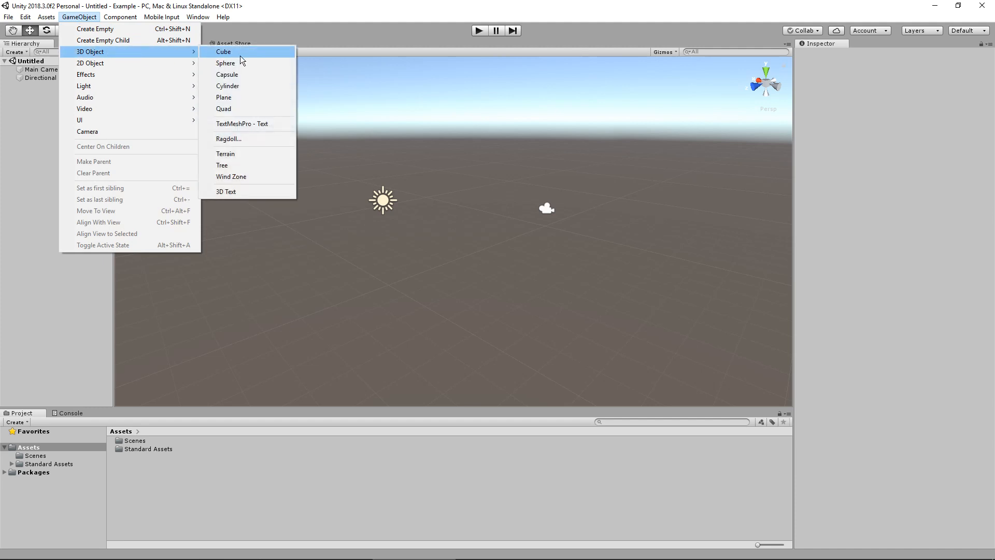
pyautogui.click(250, 97)
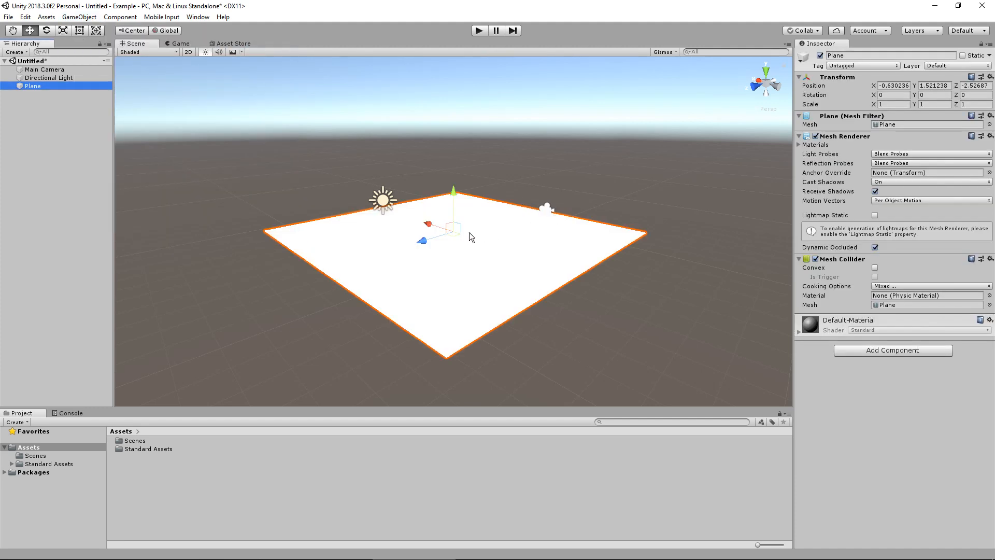
pyautogui.press('r')
pyautogui.moveTo(454, 231); pyautogui.dragTo(510, 224)
# Add a 3D cylinder, raise it onto the plane's surface and move it toward the plane's far edge
pyautogui.click(79, 17)
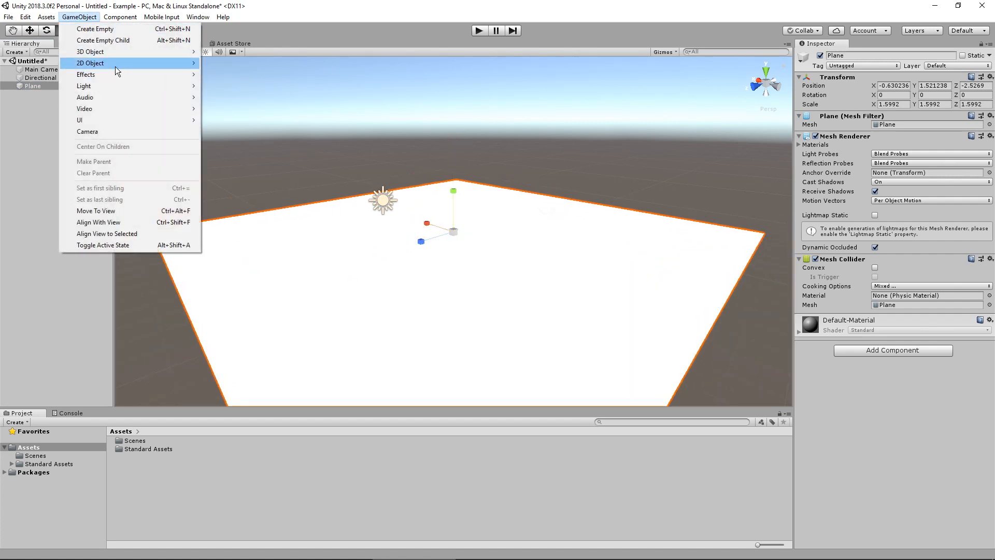
pyautogui.moveTo(129, 51)
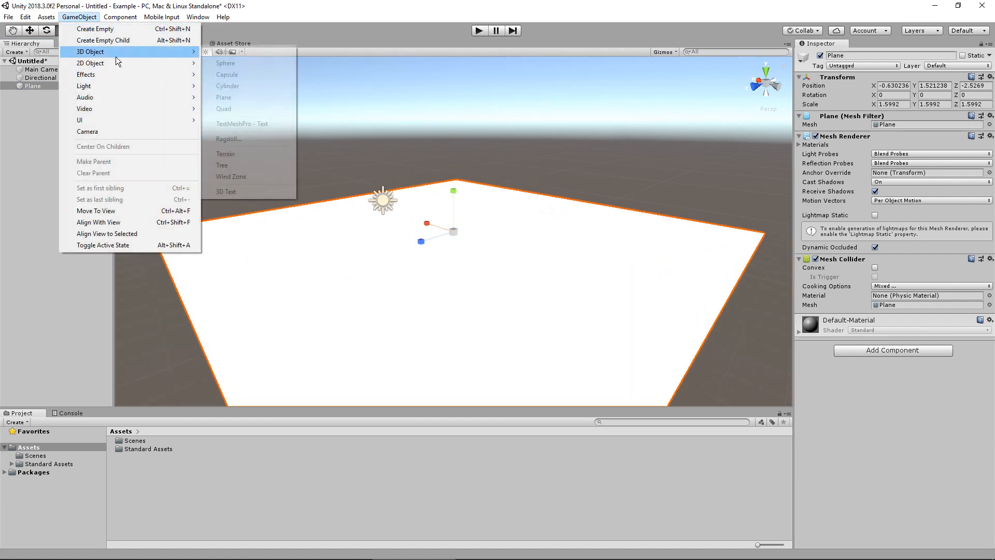
pyautogui.click(256, 92)
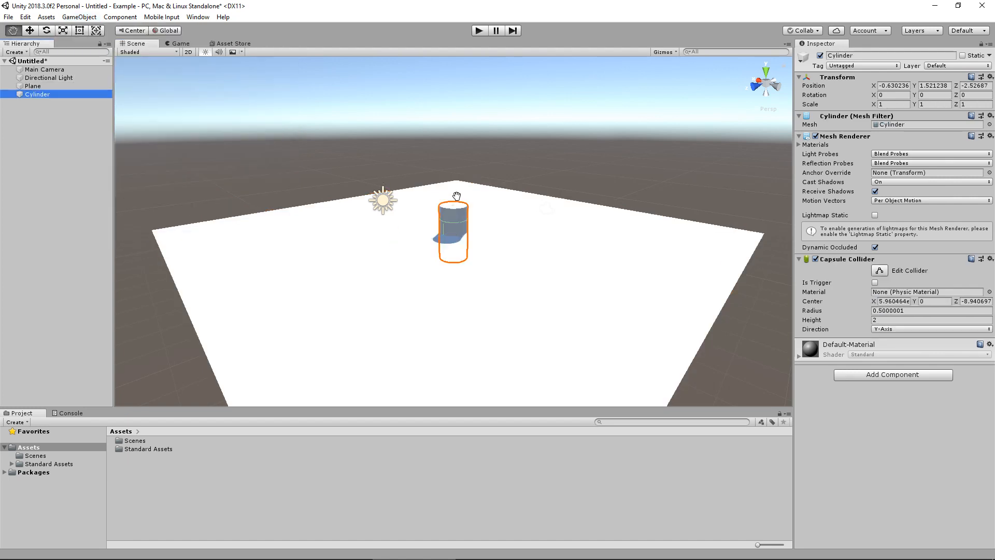
pyautogui.press('w')
pyautogui.moveTo(459, 195); pyautogui.dragTo(458, 173)
pyautogui.moveTo(423, 218); pyautogui.dragTo(511, 199)
pyautogui.keyDown('alt'); pyautogui.moveTo(438, 160); pyautogui.dragTo(511, 168); pyautogui.keyUp('alt')
pyautogui.click(54, 153)
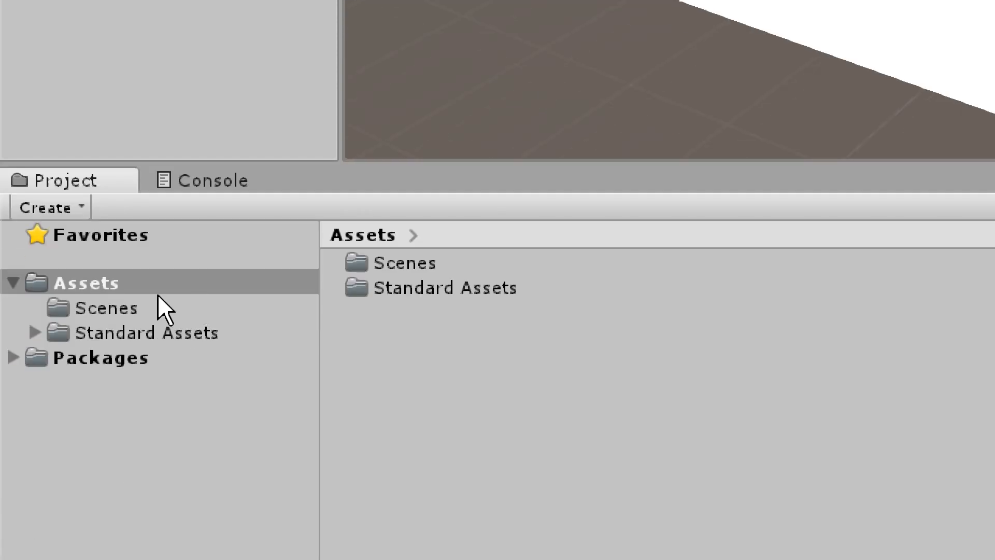
# Open the Prefabs folder of FirstPersonCharacter under Standard Assets > Characters
pyautogui.click(132, 340)
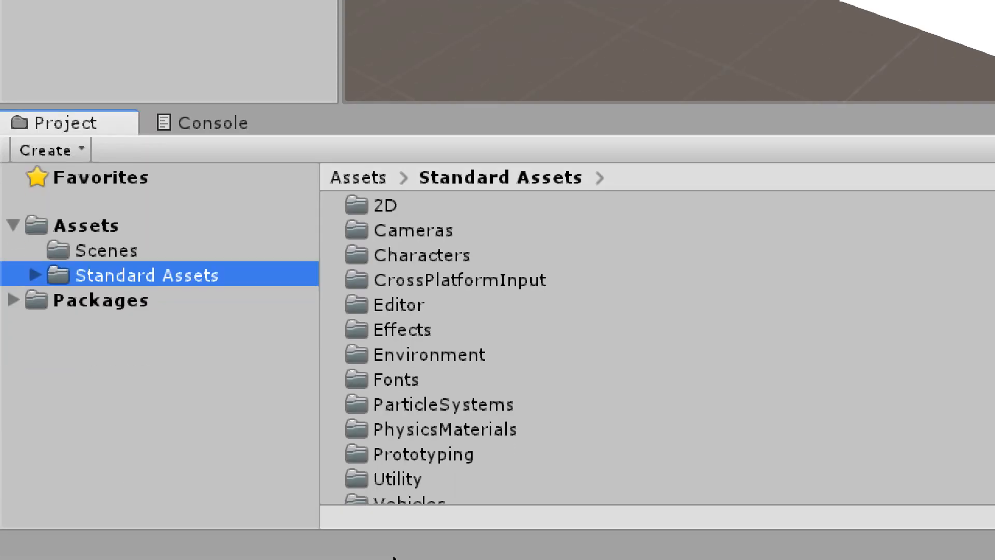
pyautogui.doubleClick(415, 253)
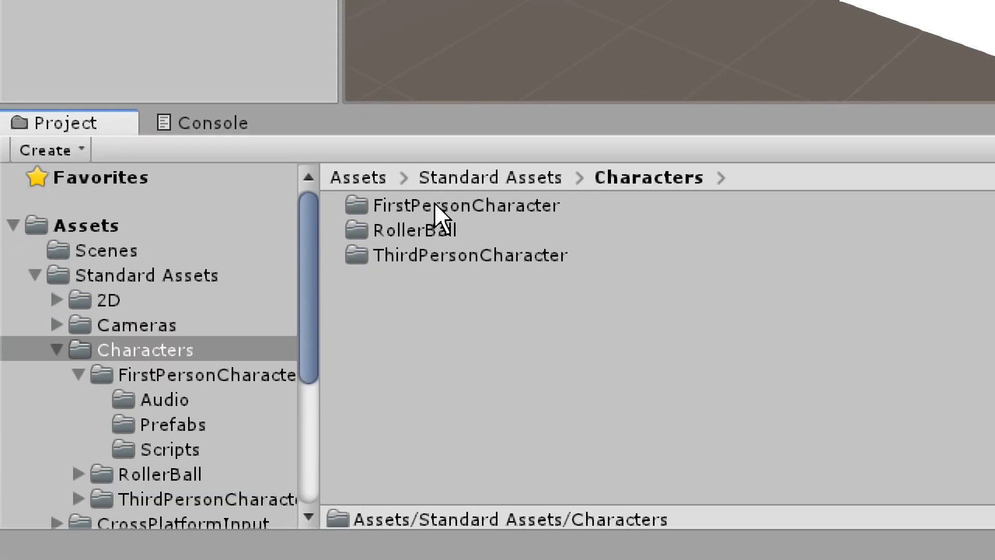
pyautogui.doubleClick(434, 206)
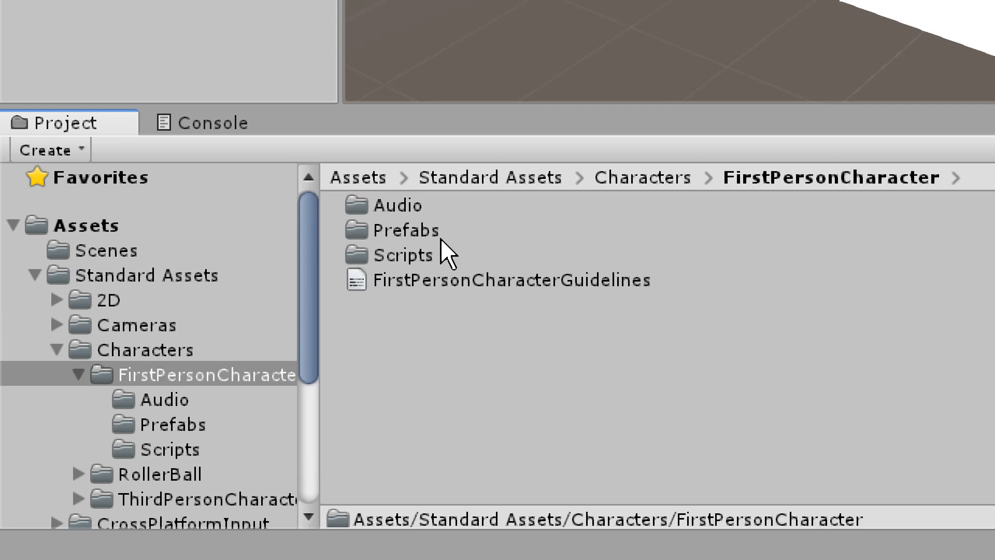
pyautogui.doubleClick(422, 230)
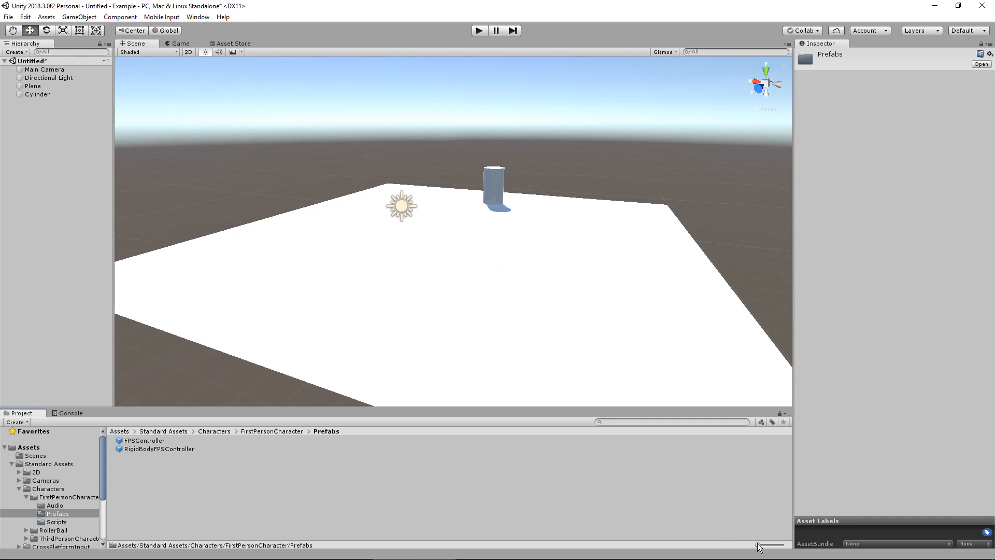
# Enlarge the asset icons in the Prefabs folder and shrink them back to a plain list
pyautogui.moveTo(758, 547); pyautogui.dragTo(770, 547)
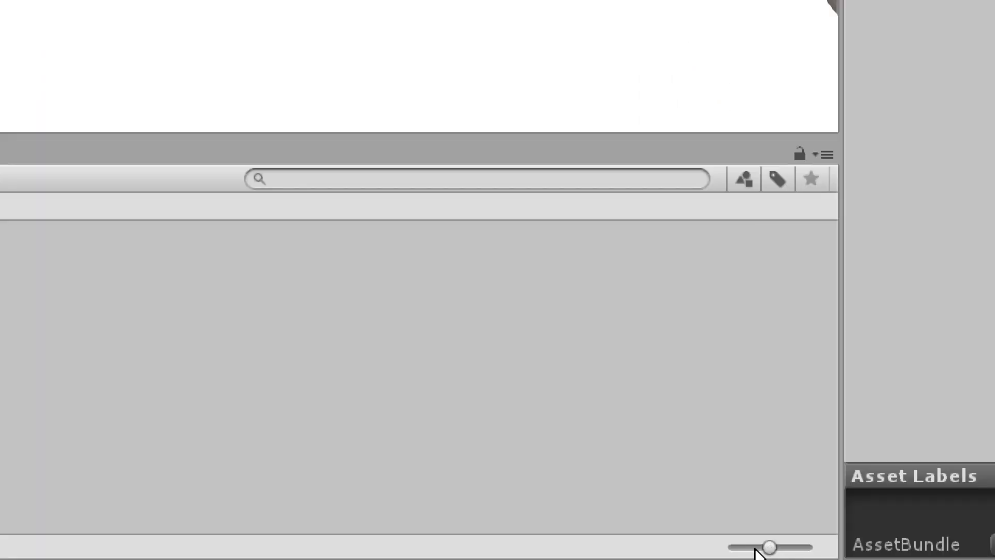
pyautogui.moveTo(770, 547)
pyautogui.mouseDown()
pyautogui.moveTo(804, 542)
pyautogui.moveTo(785, 543)
pyautogui.mouseUp()
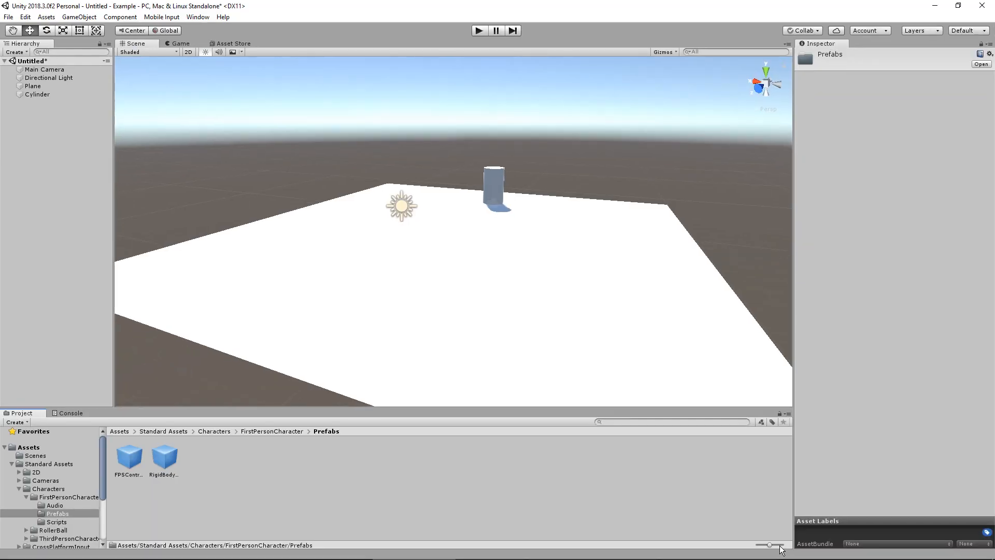
pyautogui.moveTo(771, 545)
pyautogui.mouseDown()
pyautogui.moveTo(782, 545)
pyautogui.moveTo(754, 548)
pyautogui.mouseUp()
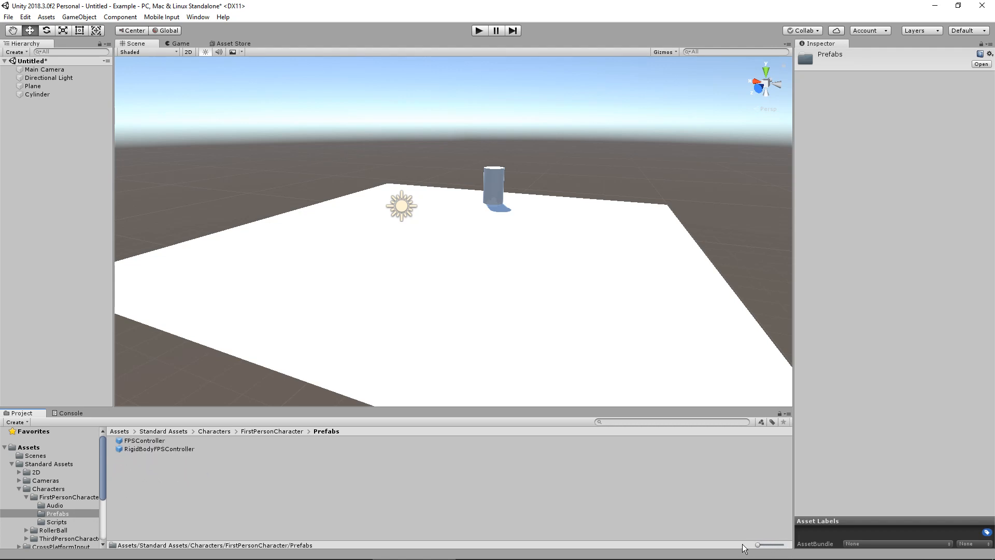
# Go back to the Standard Assets folder and retrace the path through Characters and FirstPersonCharacter to Prefabs
pyautogui.click(153, 442)
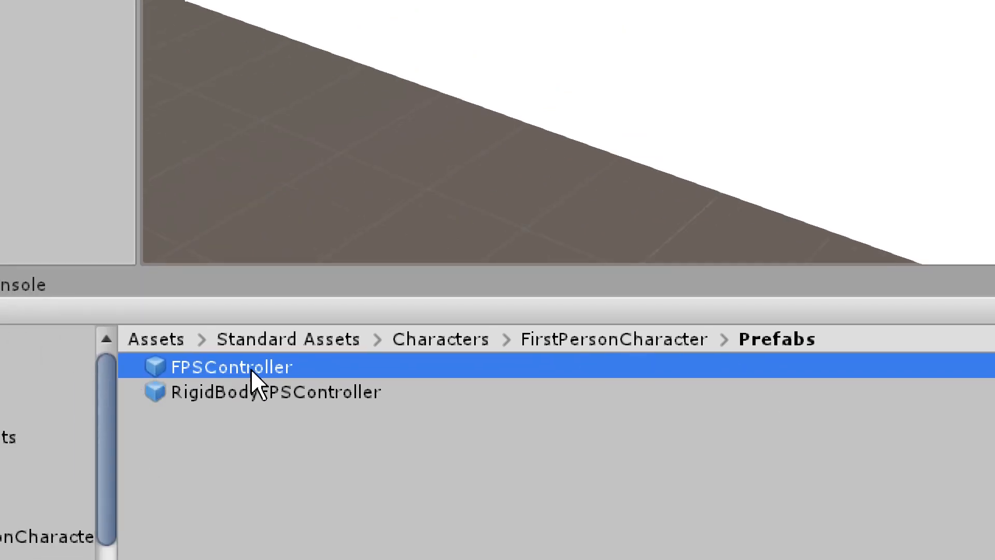
pyautogui.click(301, 339)
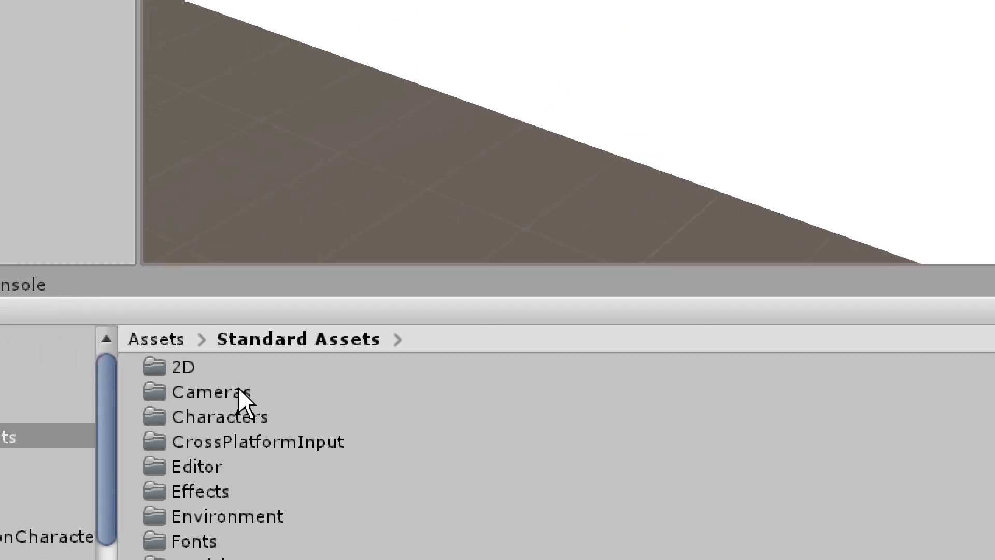
pyautogui.doubleClick(251, 355)
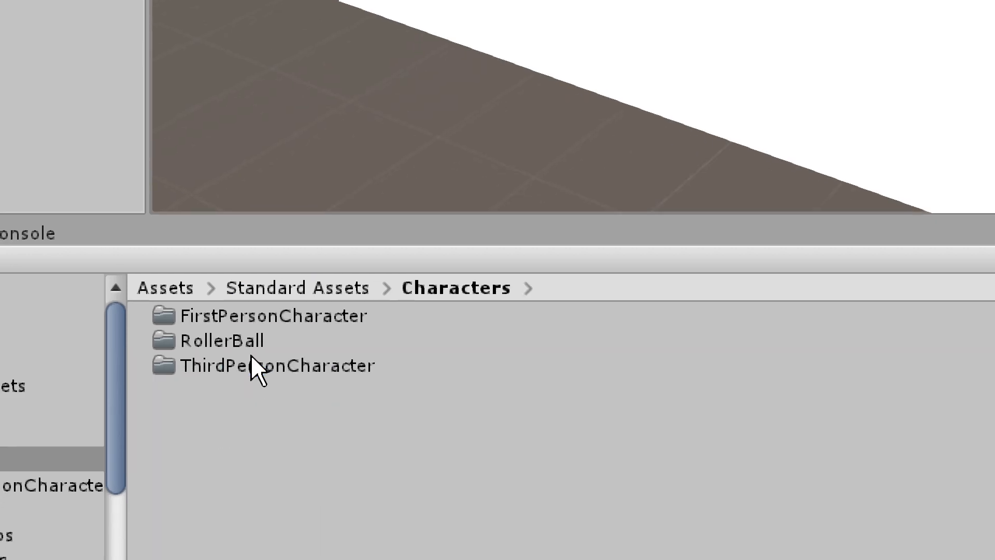
pyautogui.doubleClick(250, 319)
pyautogui.doubleClick(211, 340)
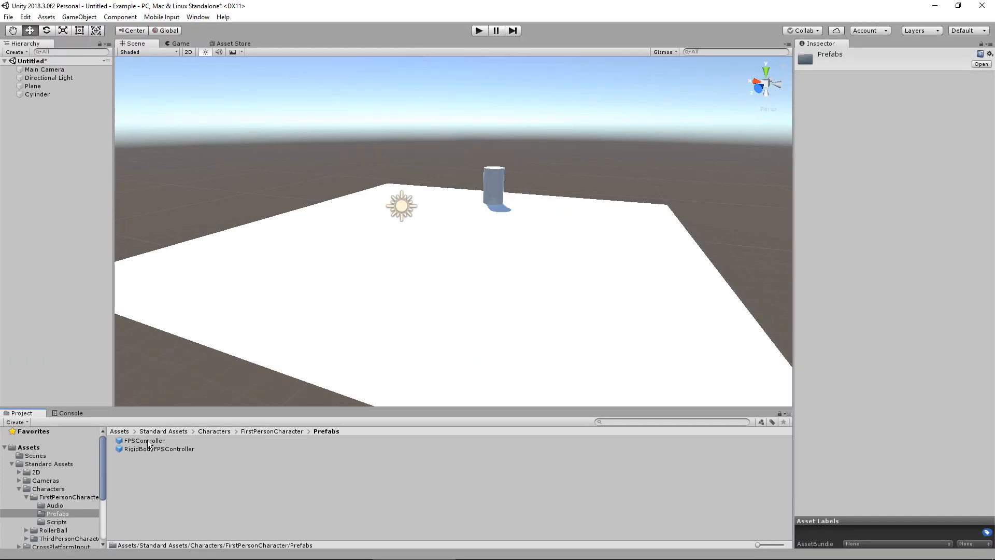
# Add the FPSController prefab to the scene hierarchy and delete the Main Camera
pyautogui.click(240, 315)
pyautogui.moveTo(144, 440); pyautogui.dragTo(65, 185)
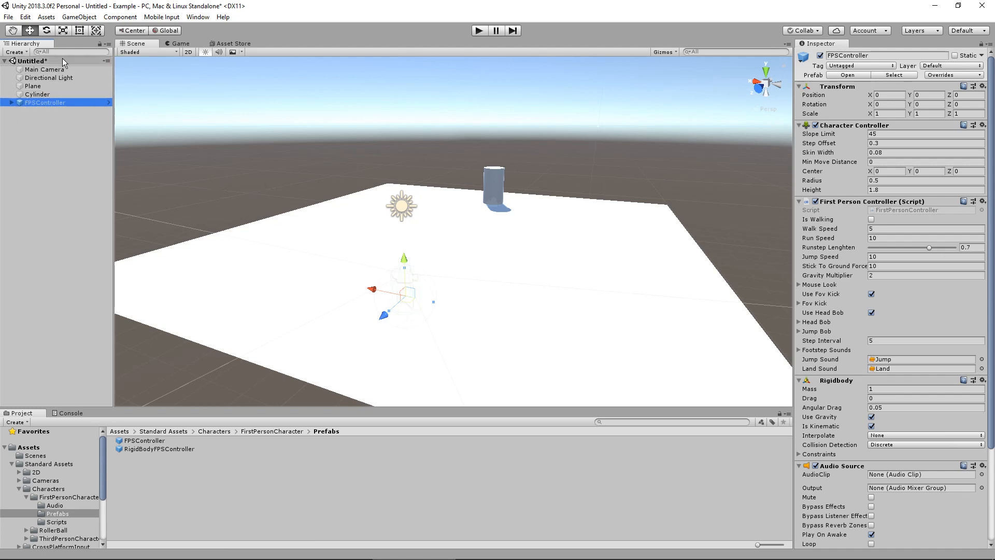
pyautogui.click(55, 70)
pyautogui.press('Delete')
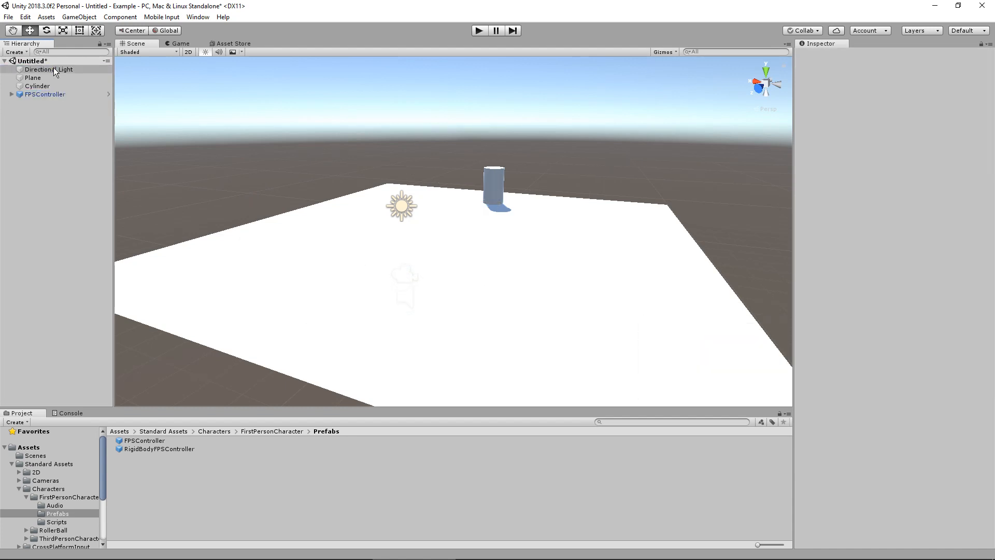
# Raise the FPSController above the plane's surface to a Y position of about 2.47
pyautogui.click(32, 94)
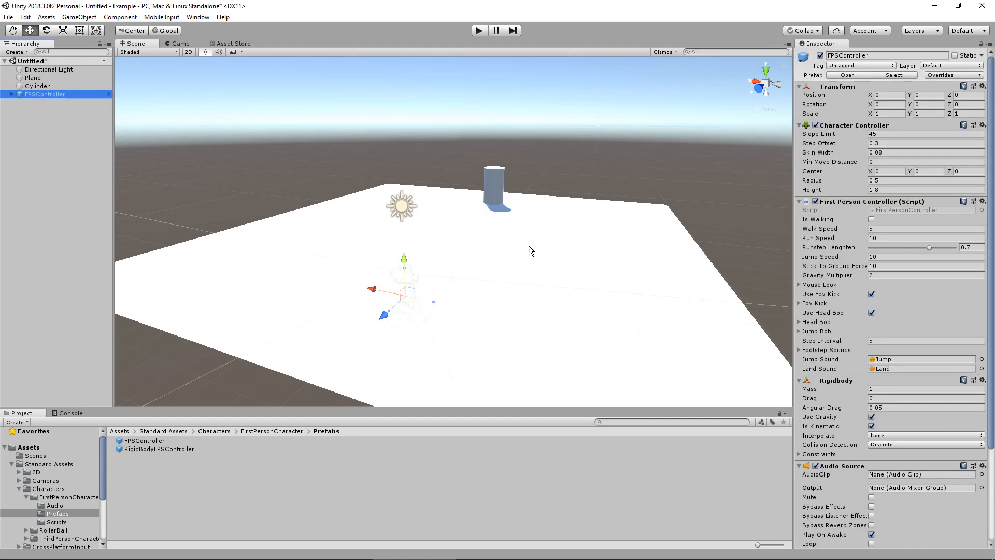
pyautogui.press('f')
pyautogui.keyDown('alt'); pyautogui.moveTo(474, 277); pyautogui.dragTo(325, 237); pyautogui.keyUp('alt')
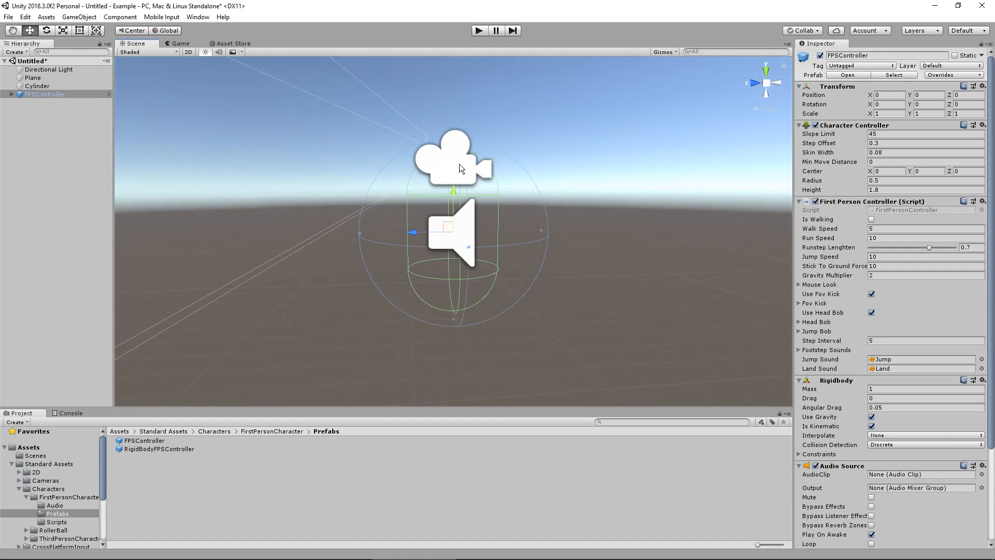
pyautogui.scroll(-15, 459, 164)
pyautogui.moveTo(404, 173); pyautogui.dragTo(346, 189, button='middle')
pyautogui.scroll(10, 386, 181)
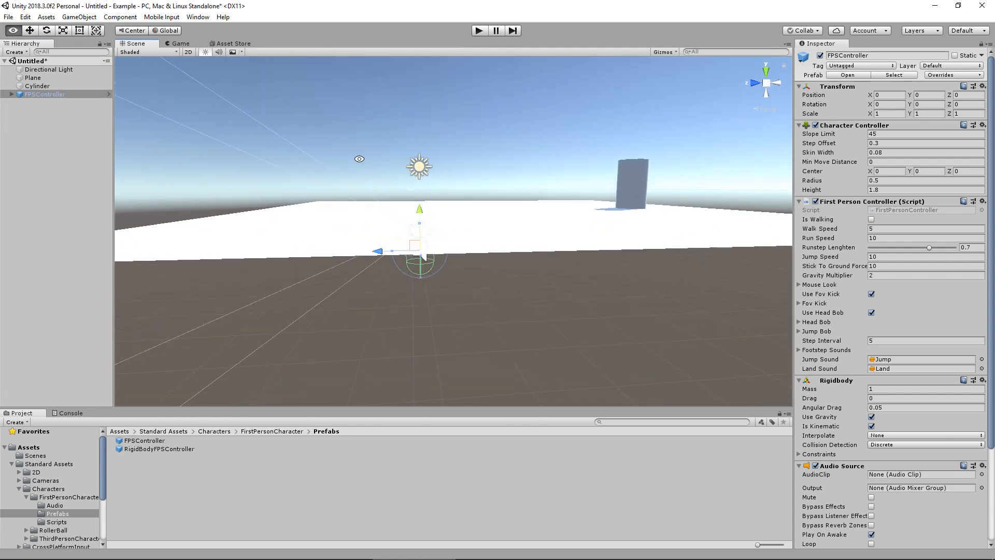
pyautogui.click(36, 30)
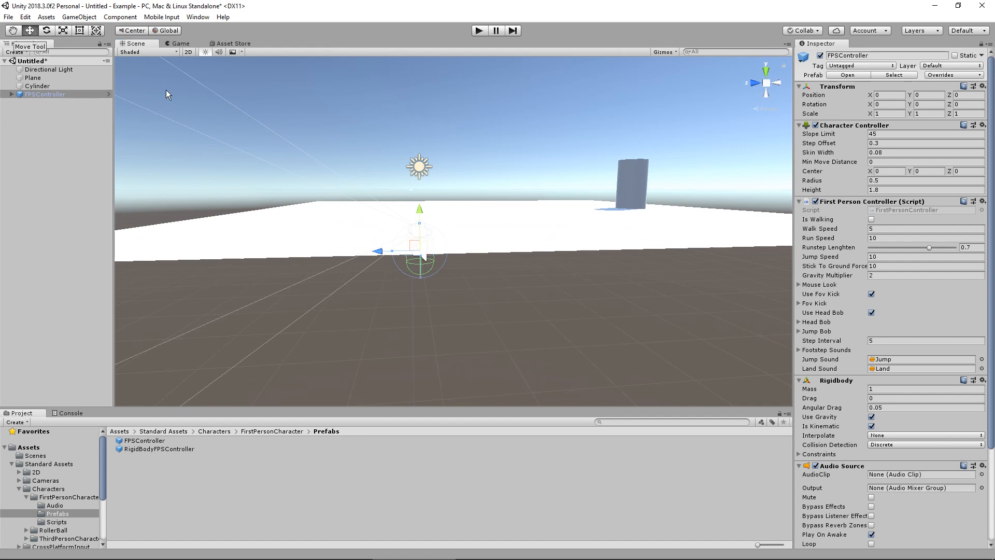
pyautogui.moveTo(420, 219); pyautogui.dragTo(539, 222)
pyautogui.moveTo(539, 222); pyautogui.dragTo(536, 257, button='middle')
pyautogui.scroll(5, 536, 259)
pyautogui.keyDown('alt'); pyautogui.moveTo(535, 275); pyautogui.dragTo(471, 217); pyautogui.keyUp('alt')
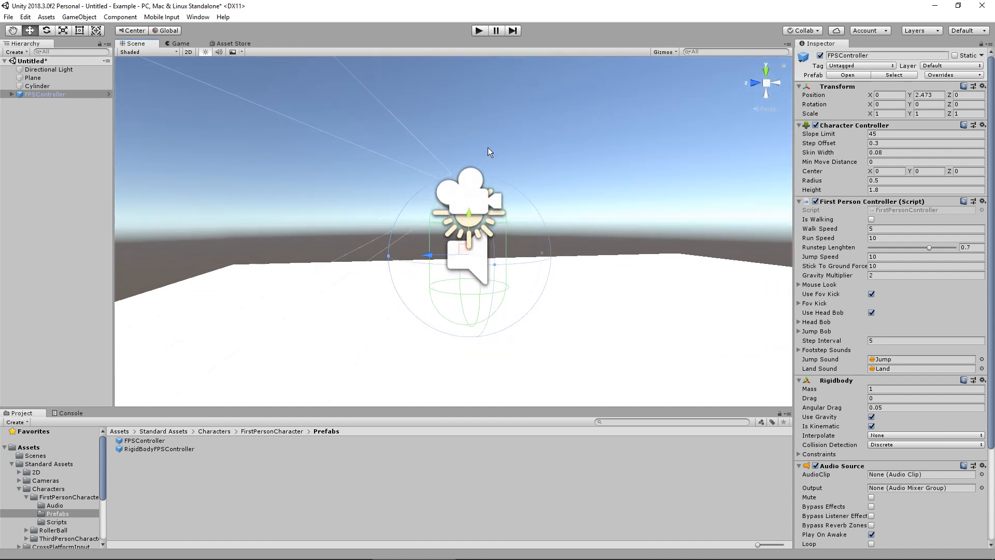
# Play-test the scene by walking, looking and jumping around the cylinder with the first-person controller, and stop play mode
pyautogui.click(480, 31)
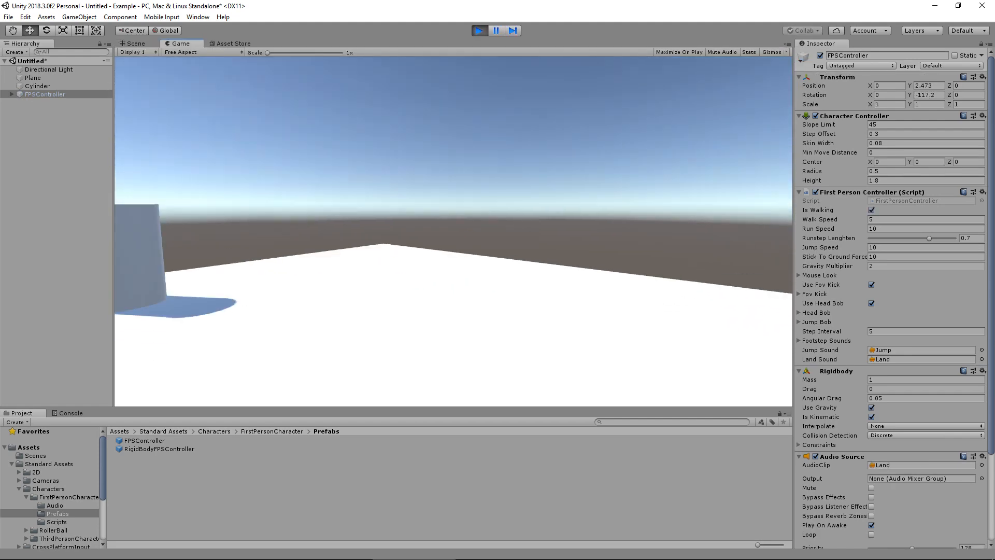
pyautogui.press('a')
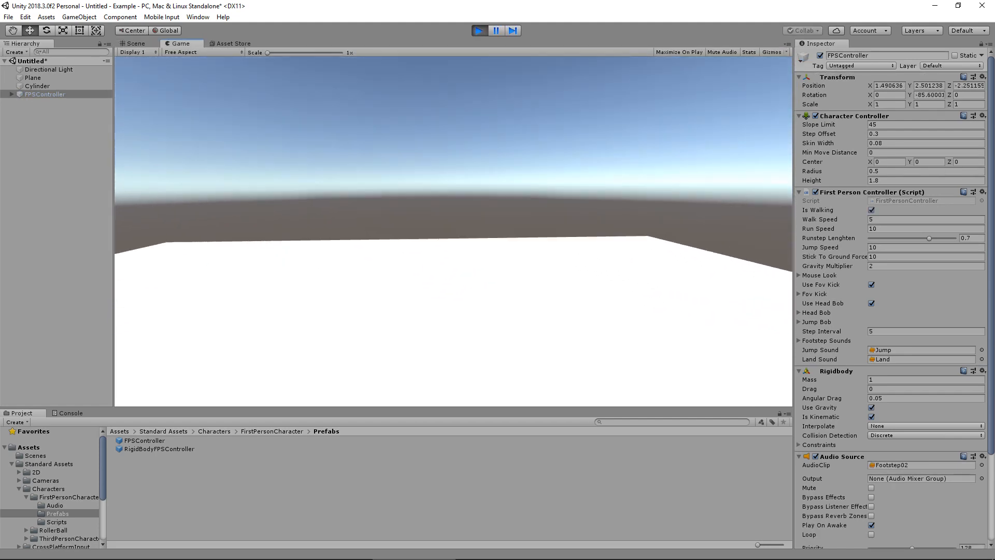
pyautogui.press('w')
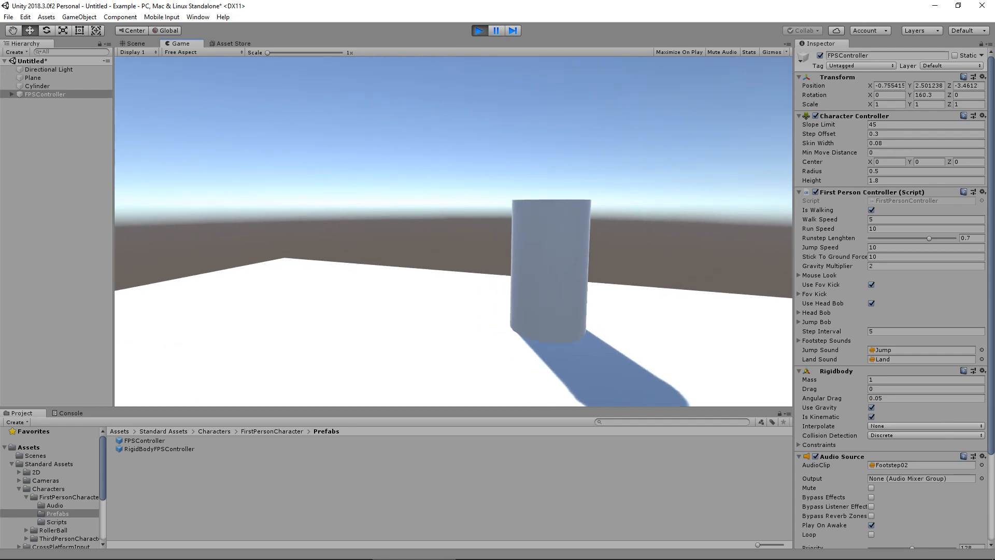
pyautogui.press('space')
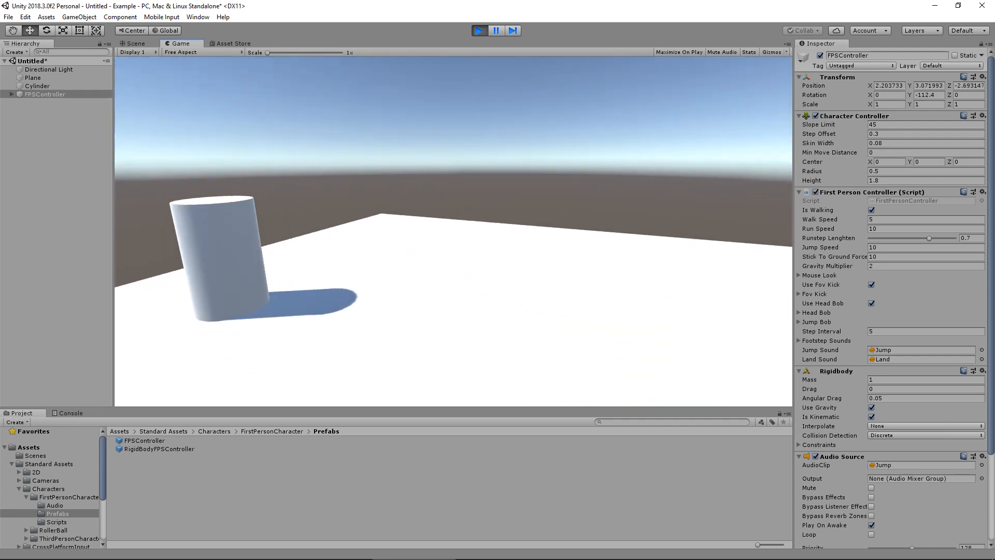
pyautogui.press('w')
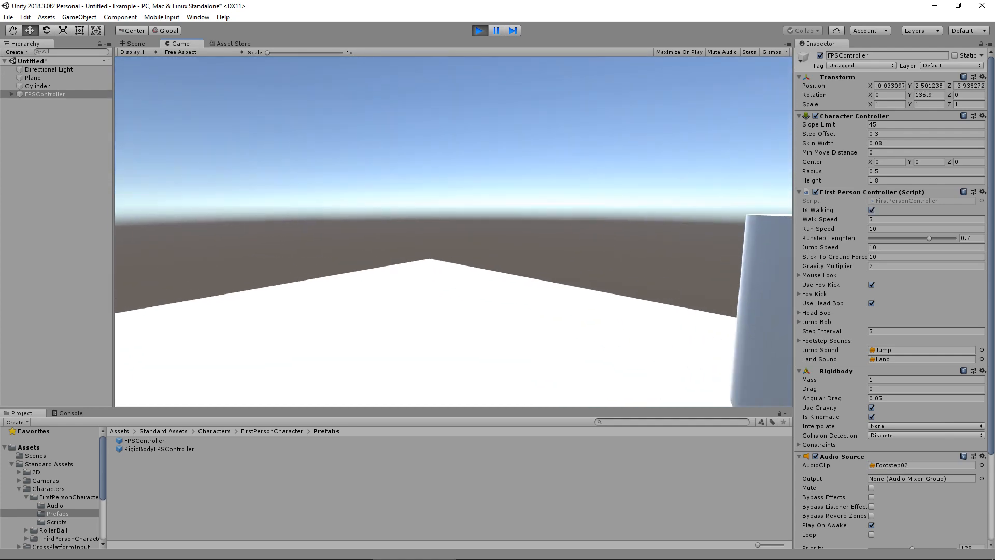
pyautogui.press('alt')
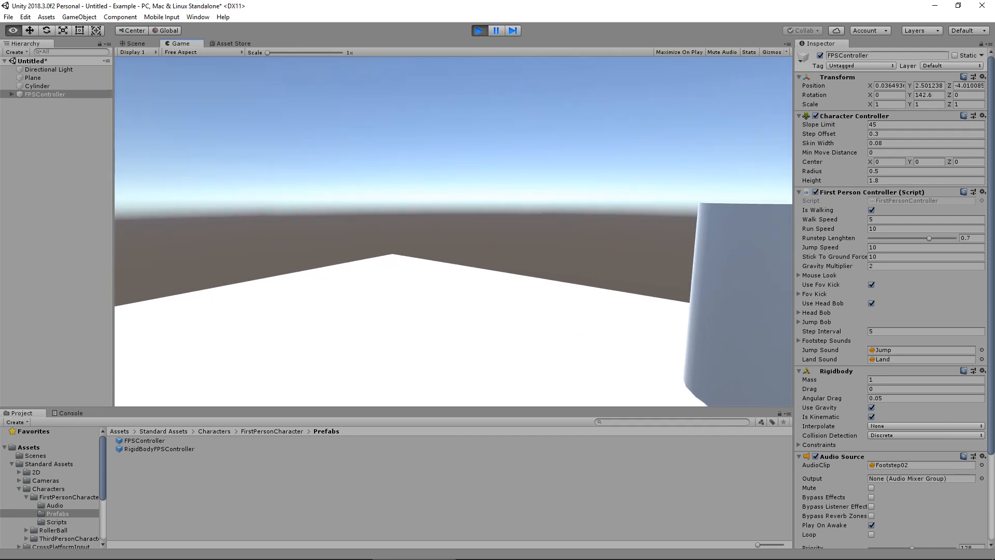
pyautogui.press('a')
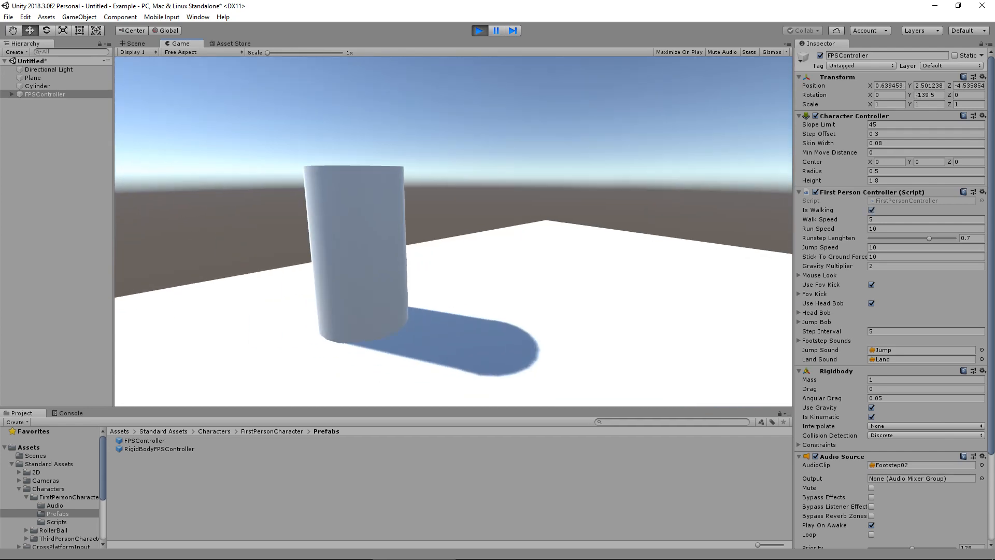
pyautogui.press('w')
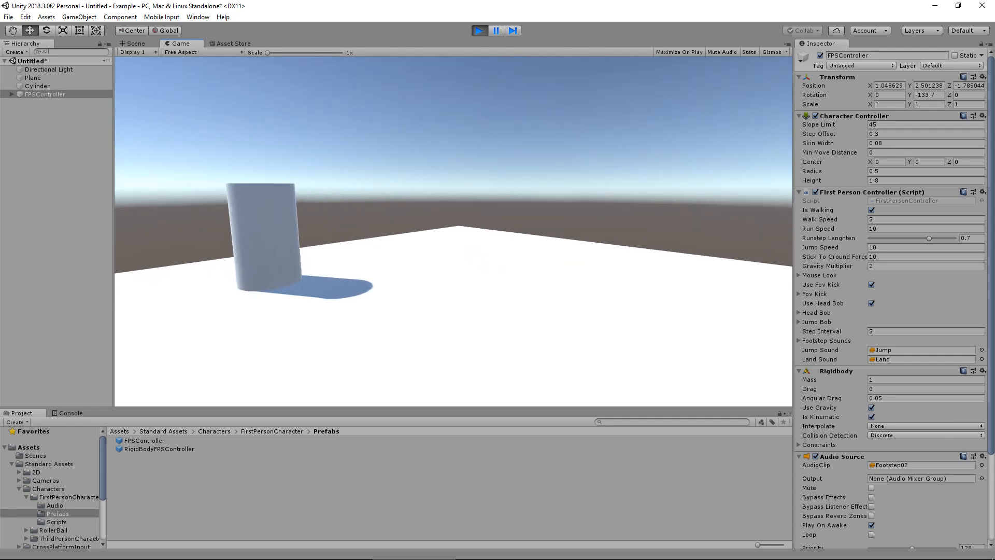
pyautogui.press('w')
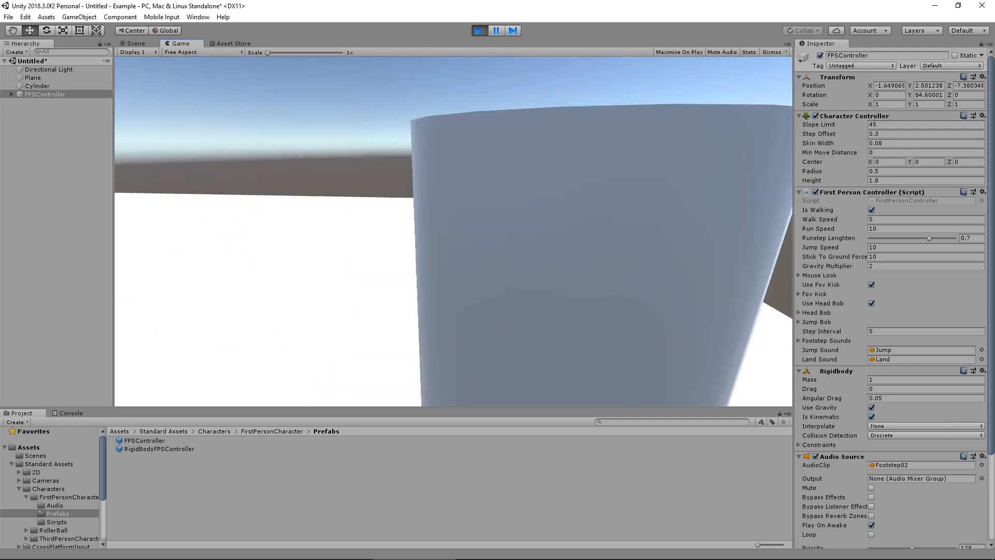
pyautogui.press('w')
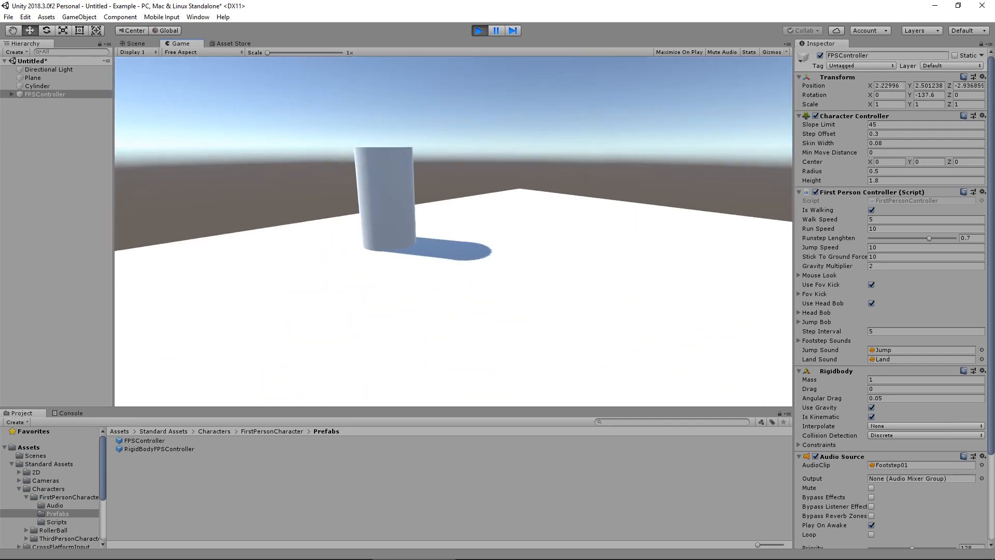
pyautogui.press('w')
pyautogui.press('d')
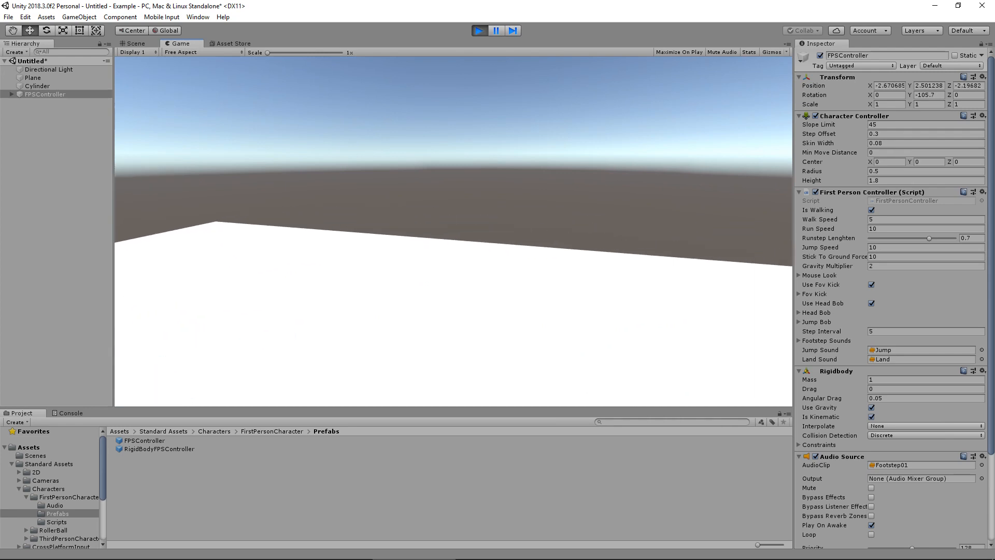
pyautogui.press('s')
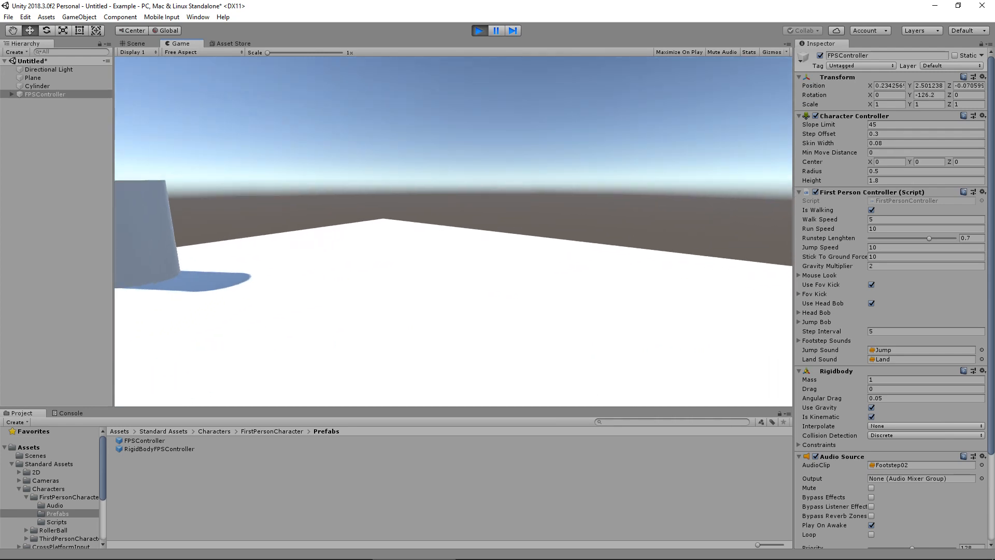
pyautogui.hotkey('ctrl', 'p')
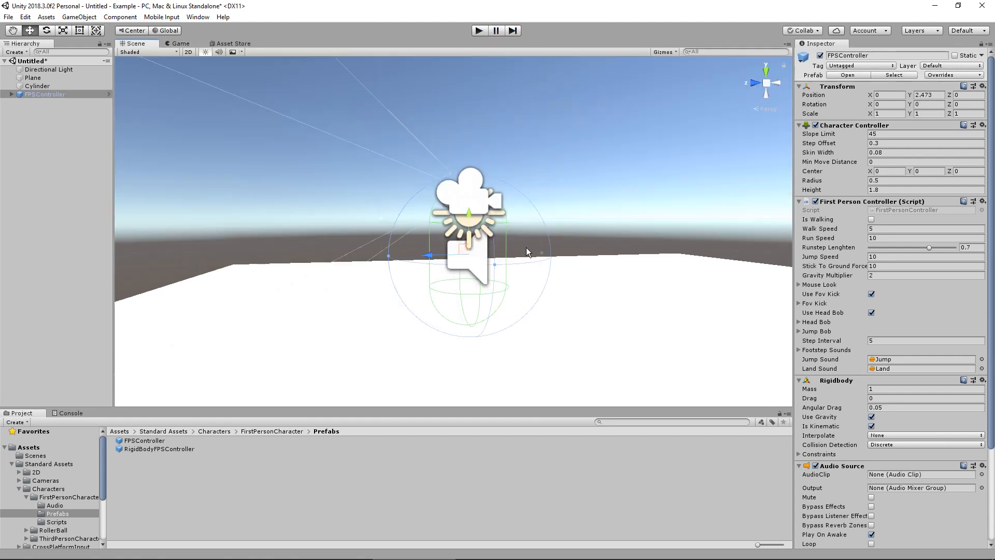
# Collapse the Characters folder and add the DustStorm prefab from ParticleSystems > Prefabs to the scene
pyautogui.click(19, 489)
pyautogui.scroll(-3, 78, 469)
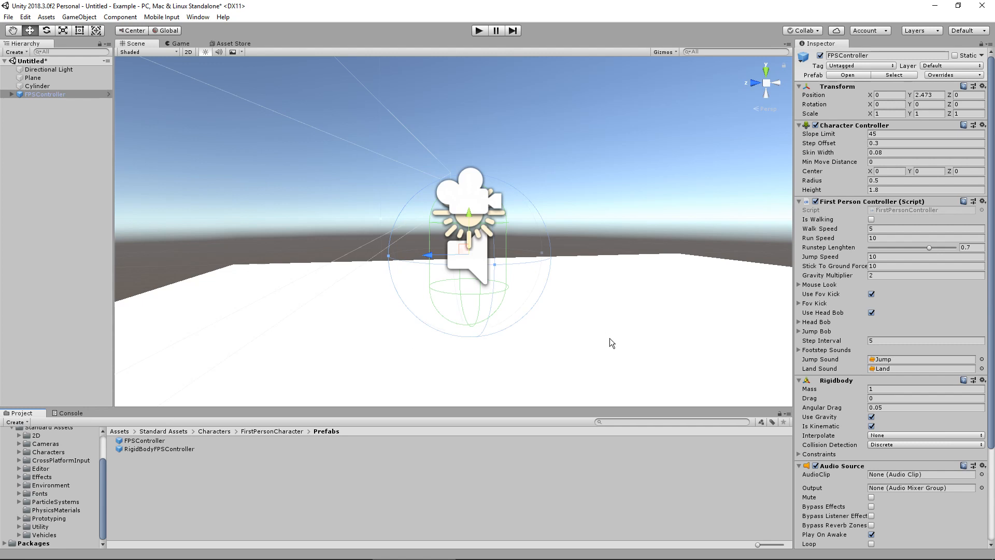
pyautogui.click(56, 502)
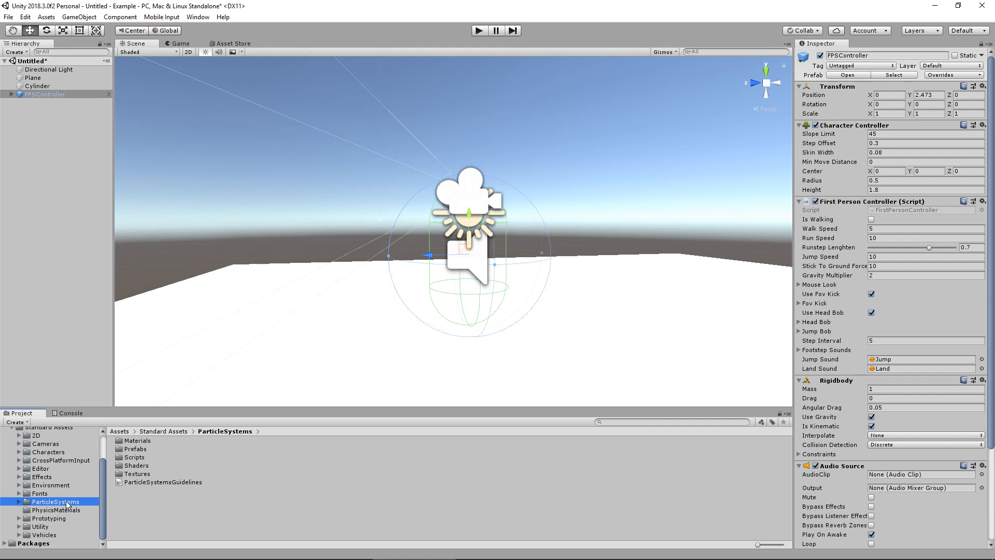
pyautogui.doubleClick(135, 449)
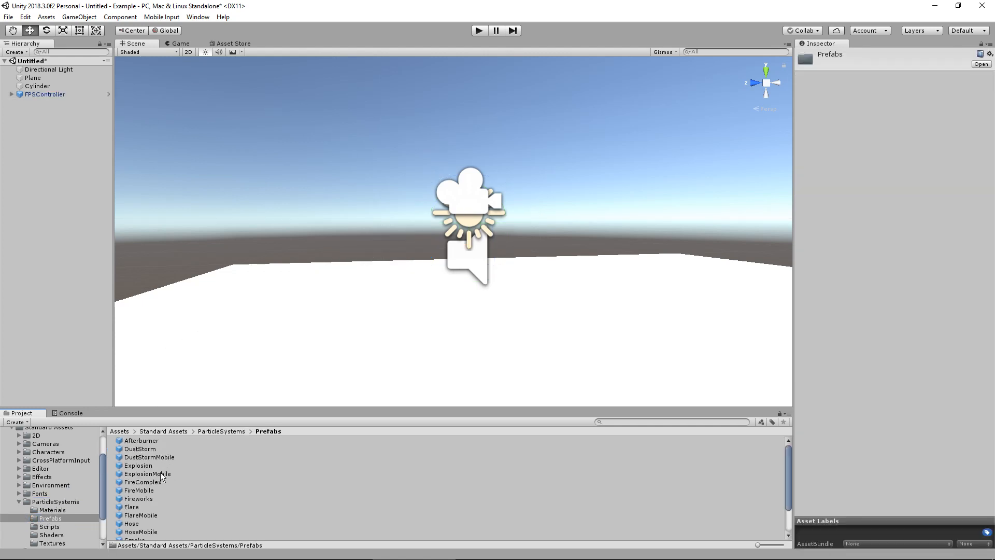
pyautogui.moveTo(152, 449); pyautogui.dragTo(91, 347)
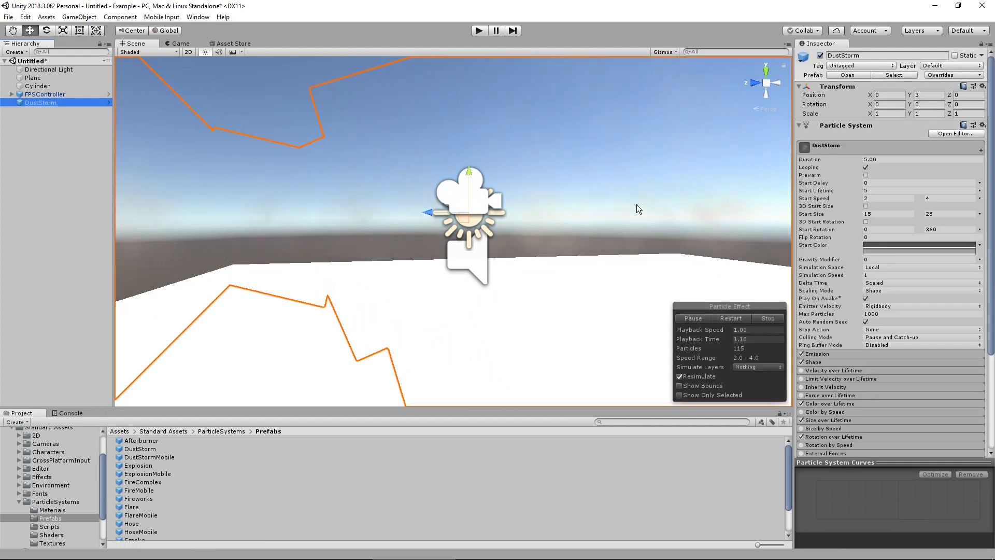
# Place the FireComplex prefab on the plane near the first-person controller, at about X -1.55, Y 2.08, Z 2.83
pyautogui.scroll(-10, 637, 205)
pyautogui.keyDown('alt'); pyautogui.moveTo(430, 158); pyautogui.dragTo(544, 211); pyautogui.keyUp('alt')
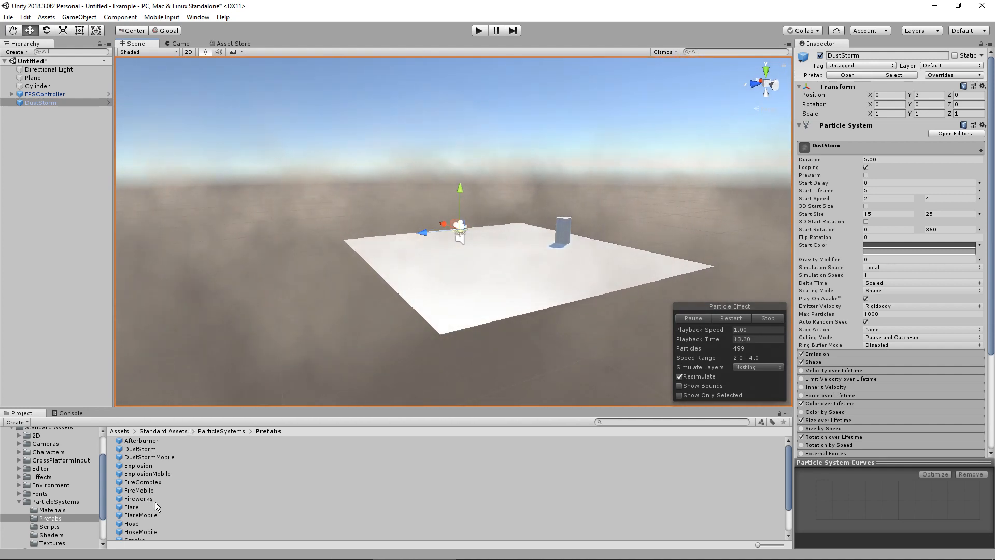
pyautogui.moveTo(154, 500); pyautogui.dragTo(437, 212)
pyautogui.press('f')
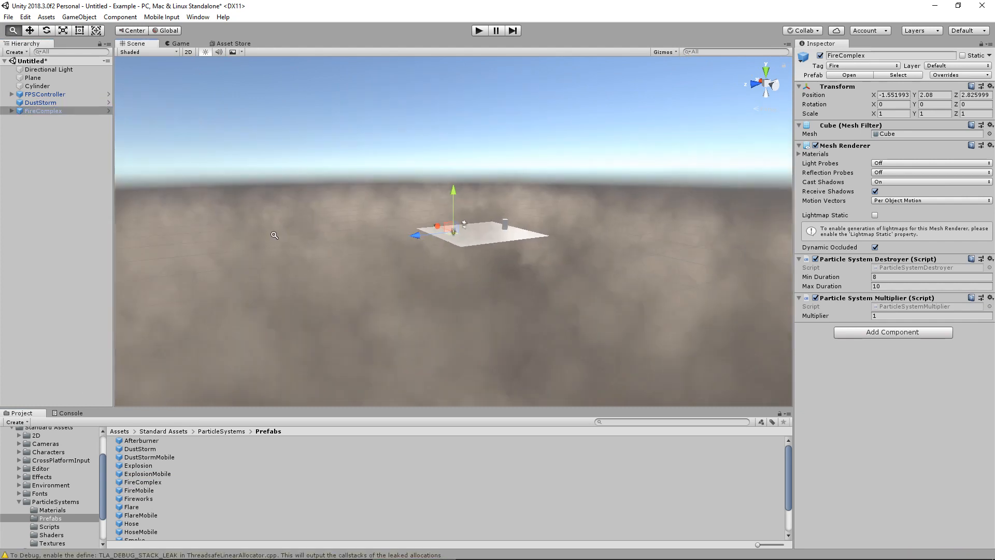
pyautogui.scroll(12, 469, 235)
pyautogui.keyDown('alt'); pyautogui.moveTo(467, 275); pyautogui.dragTo(407, 264); pyautogui.keyUp('alt')
pyautogui.scroll(8, 406, 264)
pyautogui.click(60, 126)
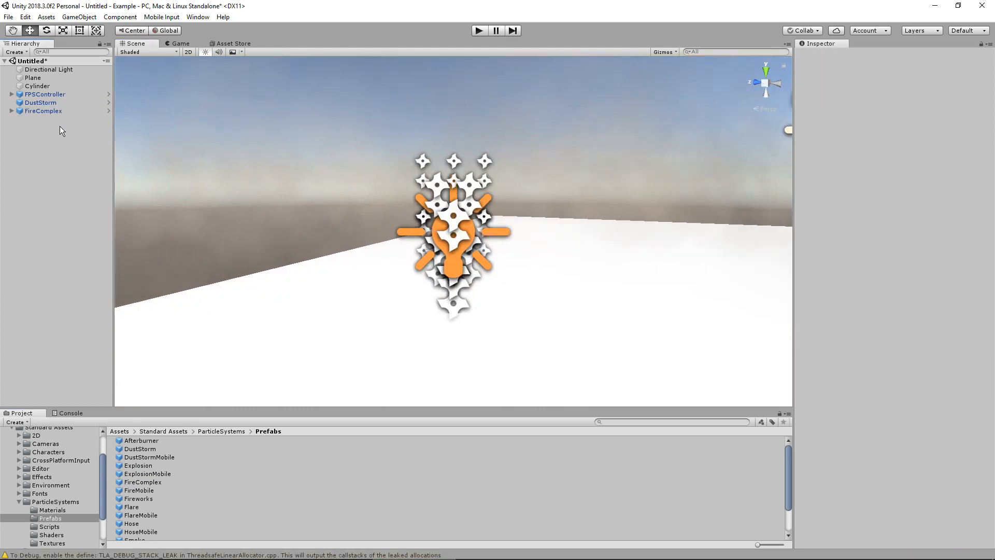
# Set both Min Duration and Max Duration of FireComplex's Particle System Destroyer to 999
pyautogui.click(64, 111)
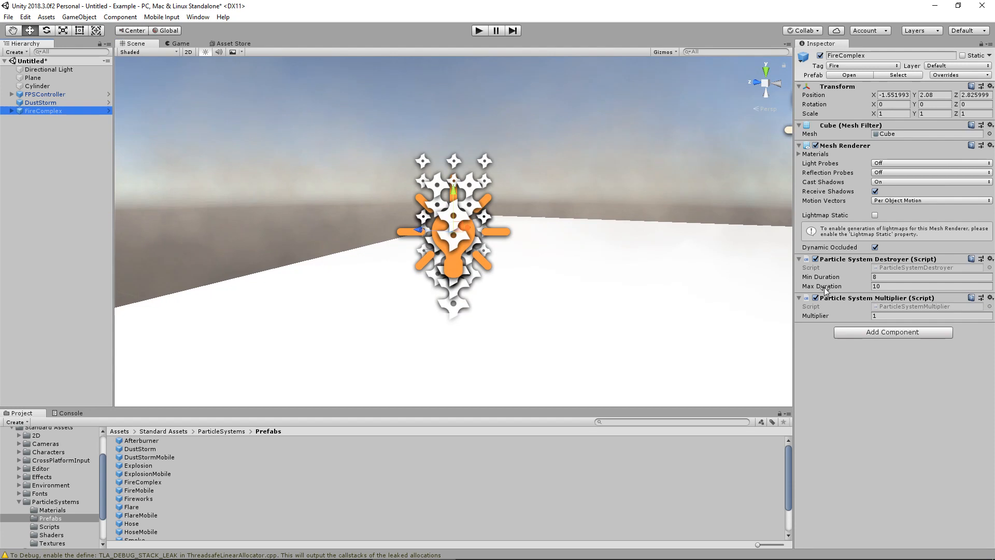
pyautogui.click(51, 101)
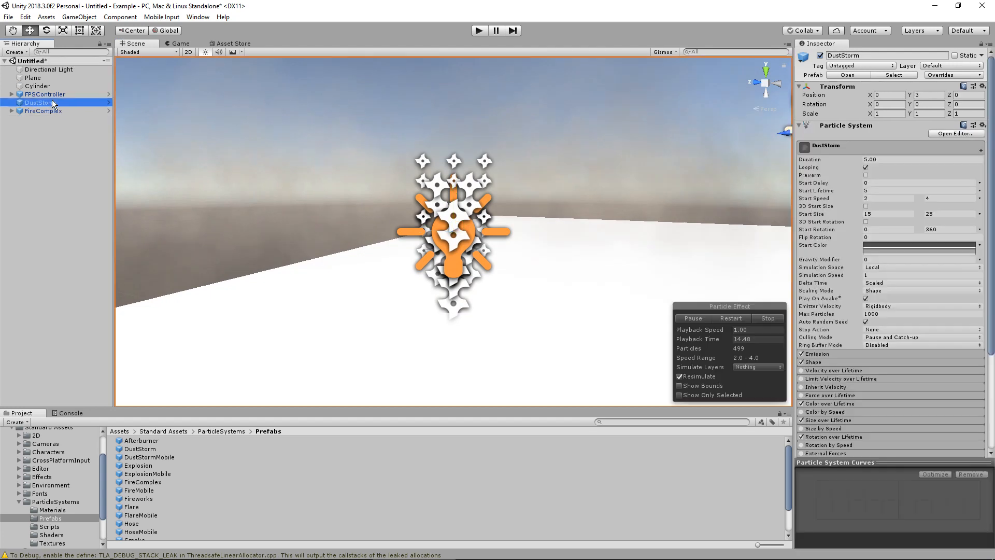
pyautogui.click(63, 111)
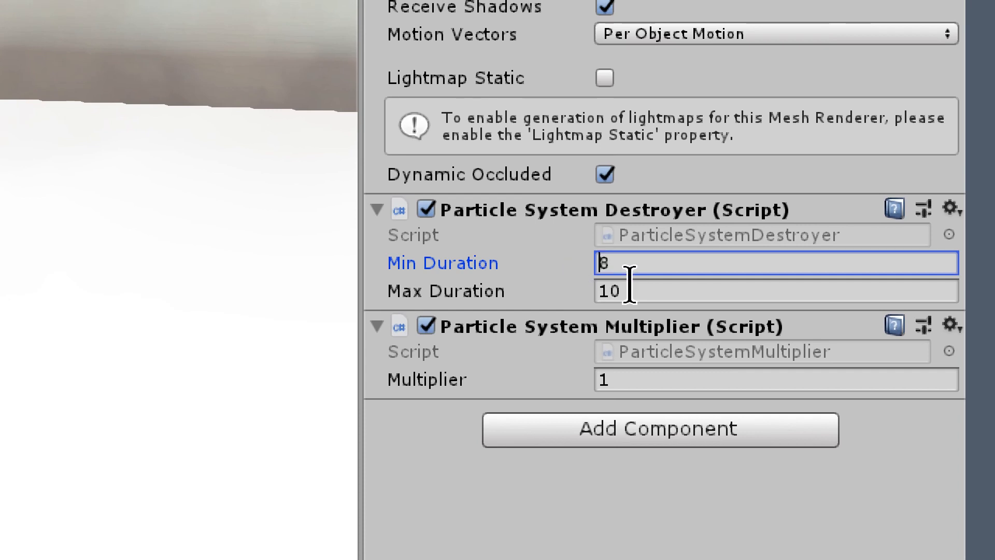
pyautogui.write('999')
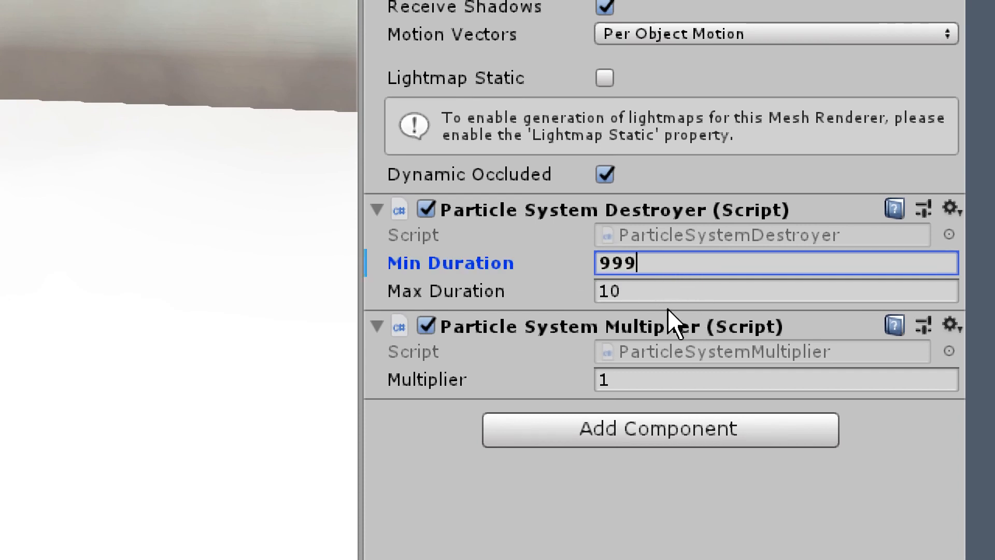
pyautogui.click(543, 292)
pyautogui.write('999')
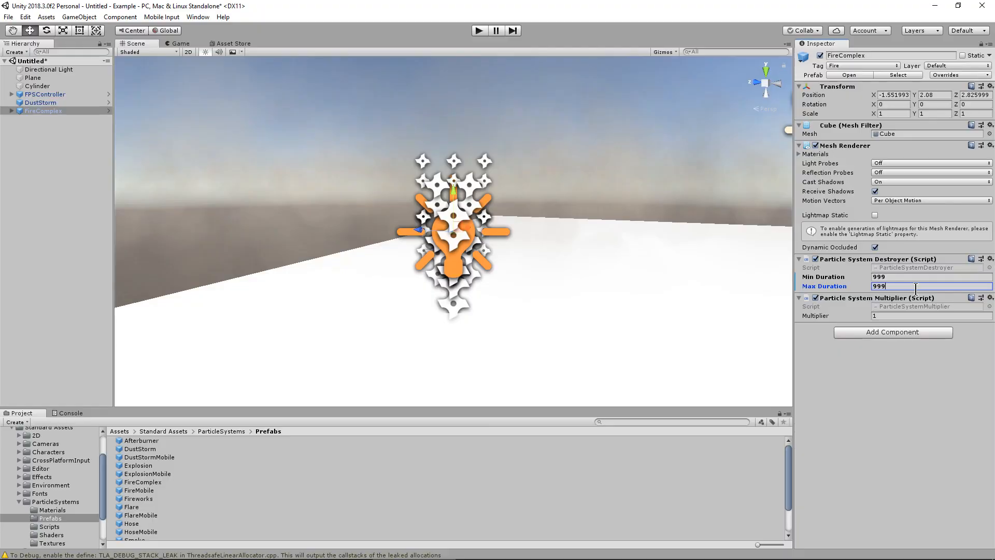
# Play-test the scene by walking around the fire and dust storm with the first-person controller, and stop play mode
pyautogui.click(485, 31)
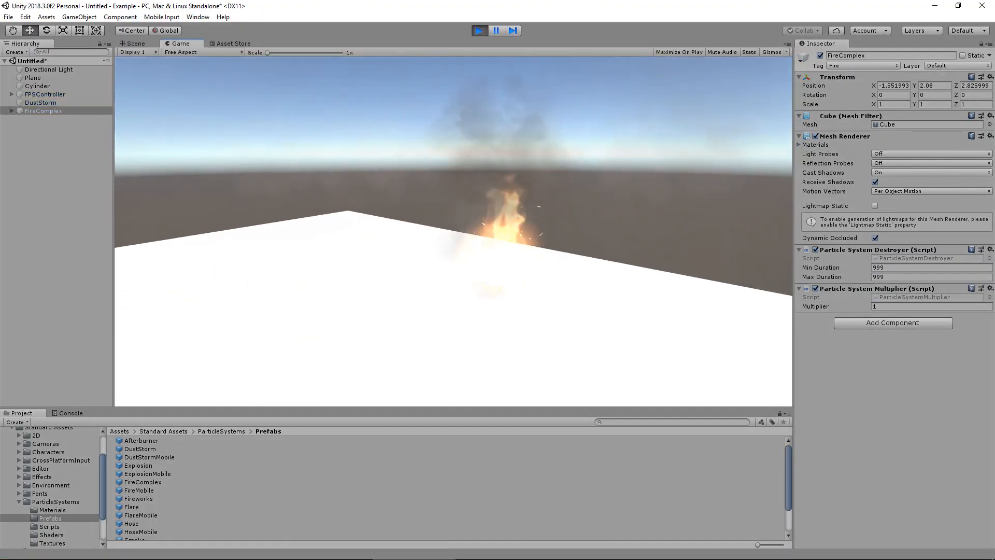
pyautogui.press('a')
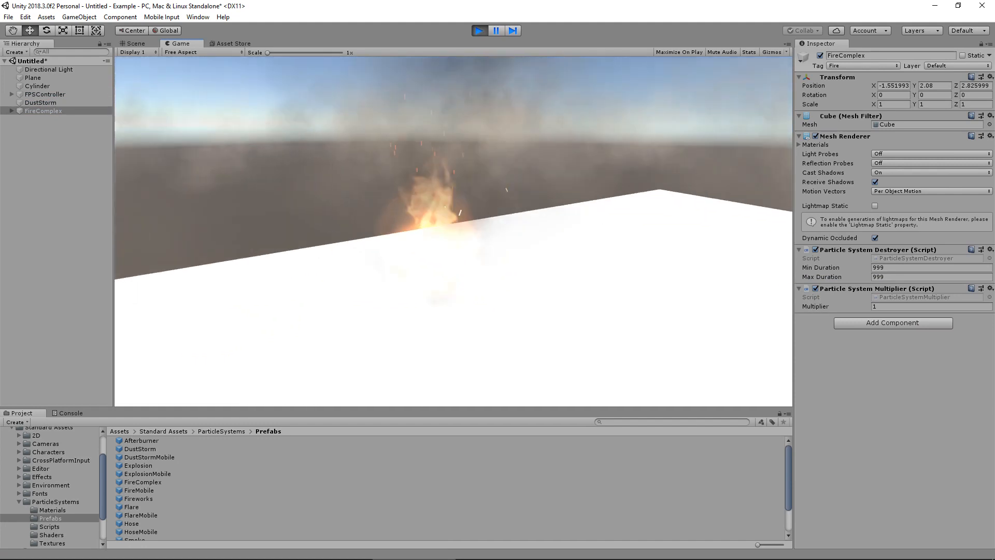
pyautogui.press('a')
pyautogui.press('s')
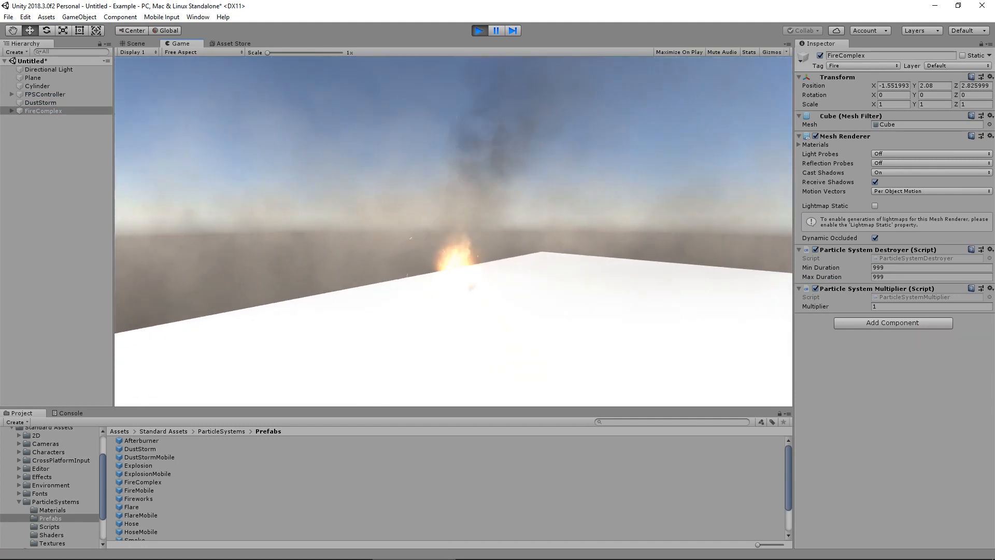
pyautogui.press('d')
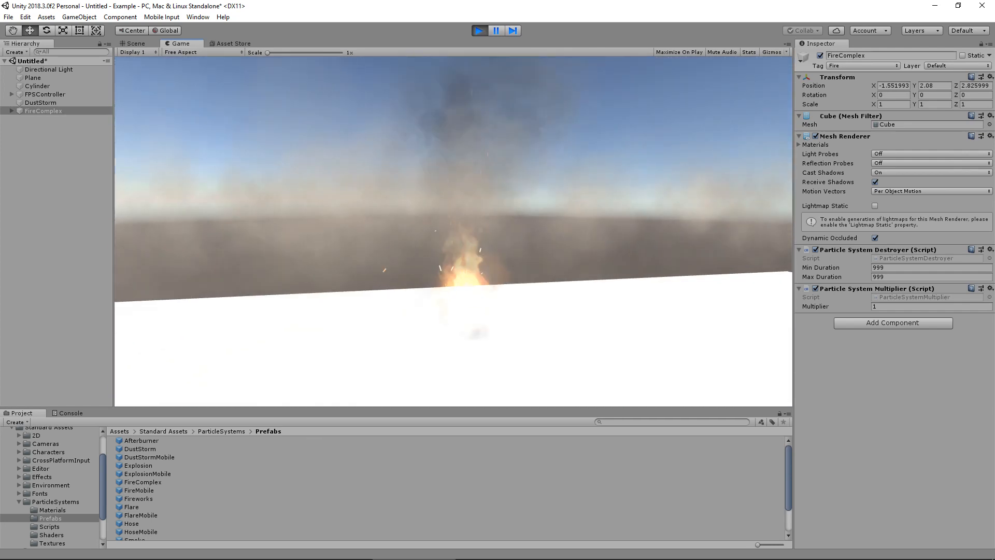
pyautogui.hotkey('ctrl', 'p')
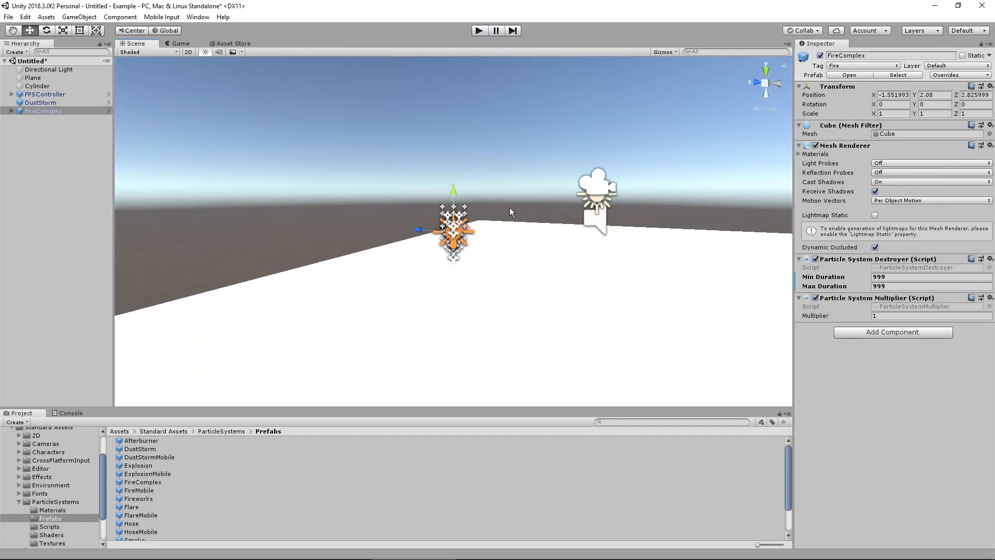
# Examine the fire, controller and cylinder in the scene from several sides, and select the FPSController to view its component settings
pyautogui.keyDown('alt'); pyautogui.scroll(-3, 513, 207); pyautogui.keyUp('alt')
pyautogui.keyDown('alt'); pyautogui.moveTo(522, 209); pyautogui.dragTo(591, 205); pyautogui.keyUp('alt')
pyautogui.keyDown('alt'); pyautogui.moveTo(591, 205); pyautogui.dragTo(425, 215, button='right'); pyautogui.keyUp('alt')
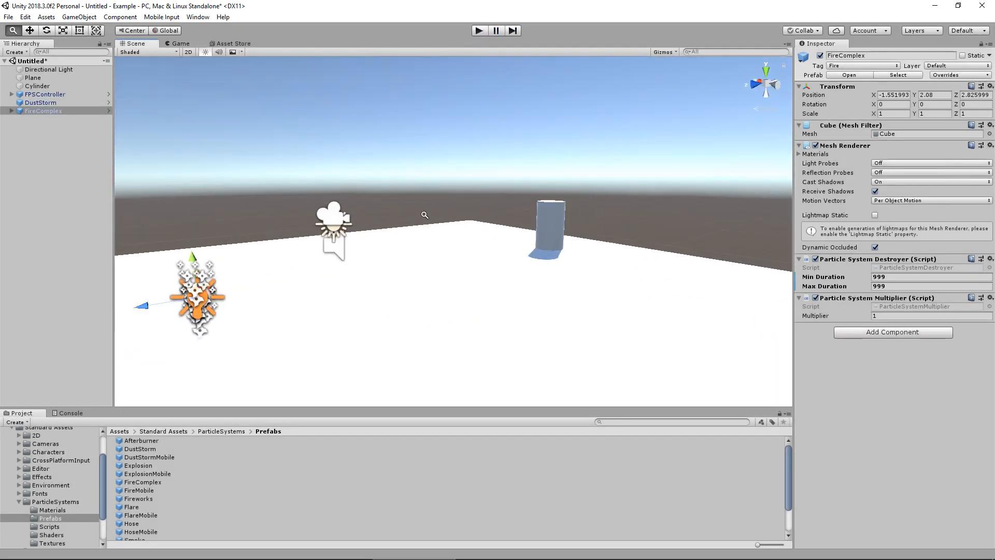
pyautogui.keyDown('alt'); pyautogui.moveTo(425, 215); pyautogui.dragTo(658, 228); pyautogui.keyUp('alt')
pyautogui.keyDown('alt'); pyautogui.moveTo(456, 211); pyautogui.dragTo(715, 234); pyautogui.keyUp('alt')
pyautogui.keyDown('alt'); pyautogui.moveTo(482, 231); pyautogui.dragTo(509, 233, button='right'); pyautogui.keyUp('alt')
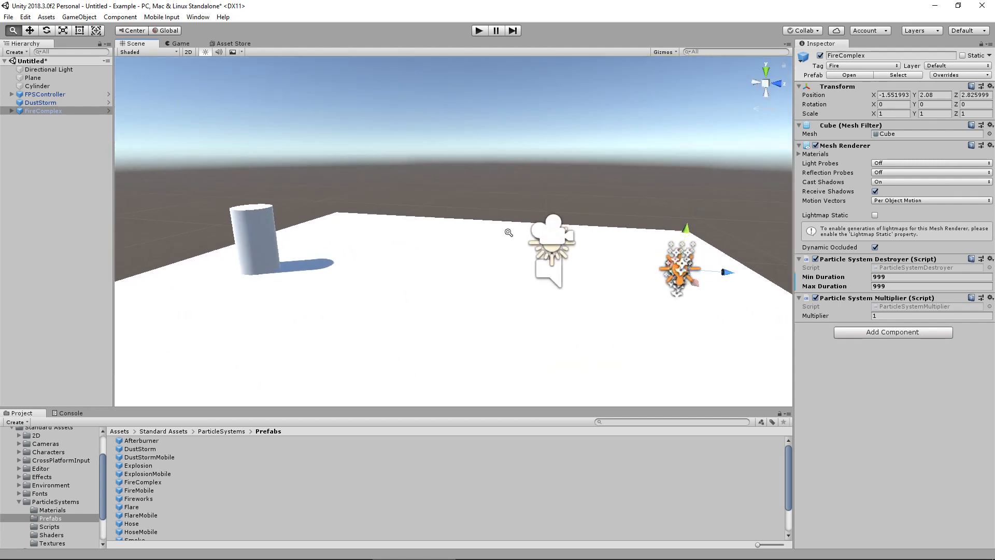
pyautogui.keyDown('alt'); pyautogui.moveTo(509, 232); pyautogui.dragTo(699, 243); pyautogui.keyUp('alt')
pyautogui.keyDown('alt'); pyautogui.moveTo(493, 257); pyautogui.dragTo(629, 203); pyautogui.keyUp('alt')
pyautogui.keyDown('alt'); pyautogui.moveTo(628, 203); pyautogui.dragTo(545, 210, button='right'); pyautogui.keyUp('alt')
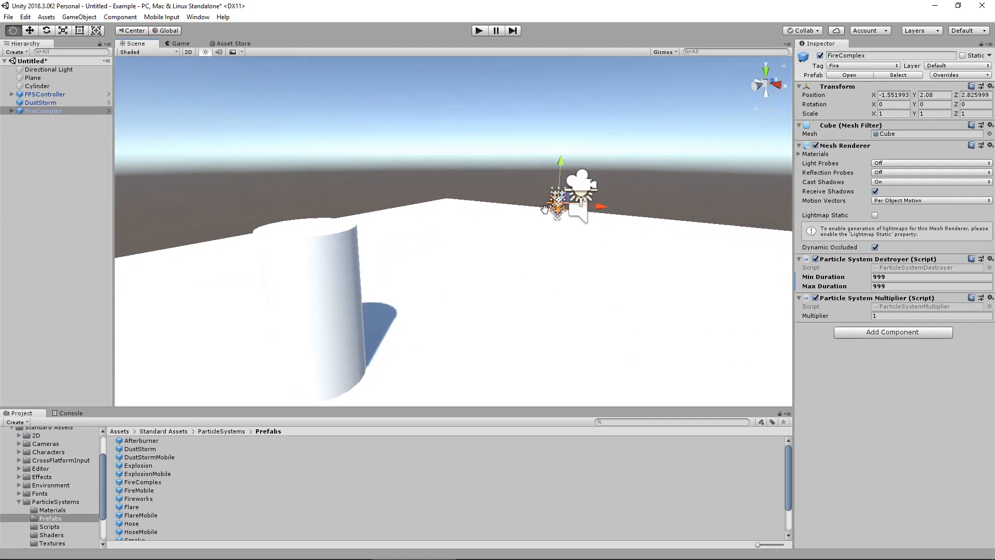
pyautogui.moveTo(544, 210); pyautogui.dragTo(543, 216, button='middle')
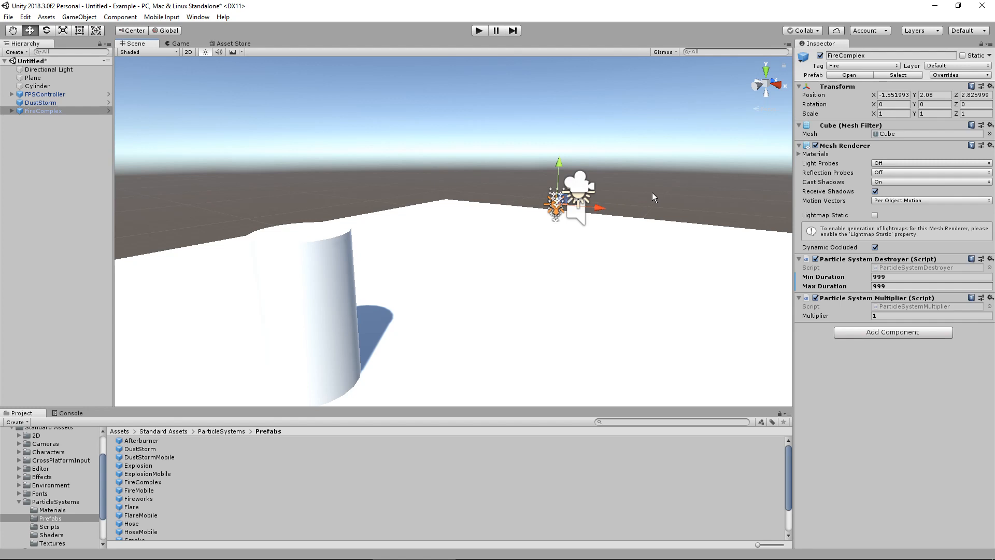
pyautogui.click(73, 95)
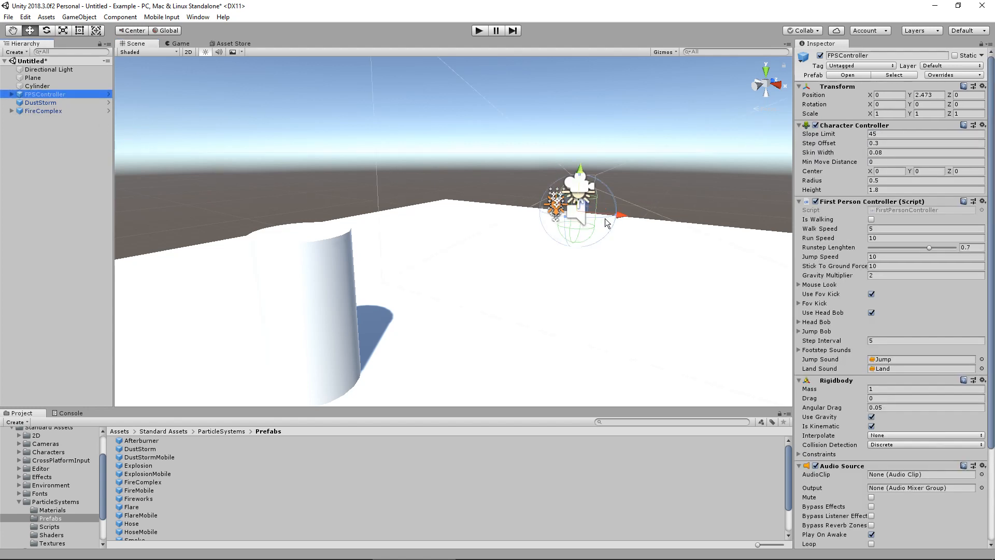